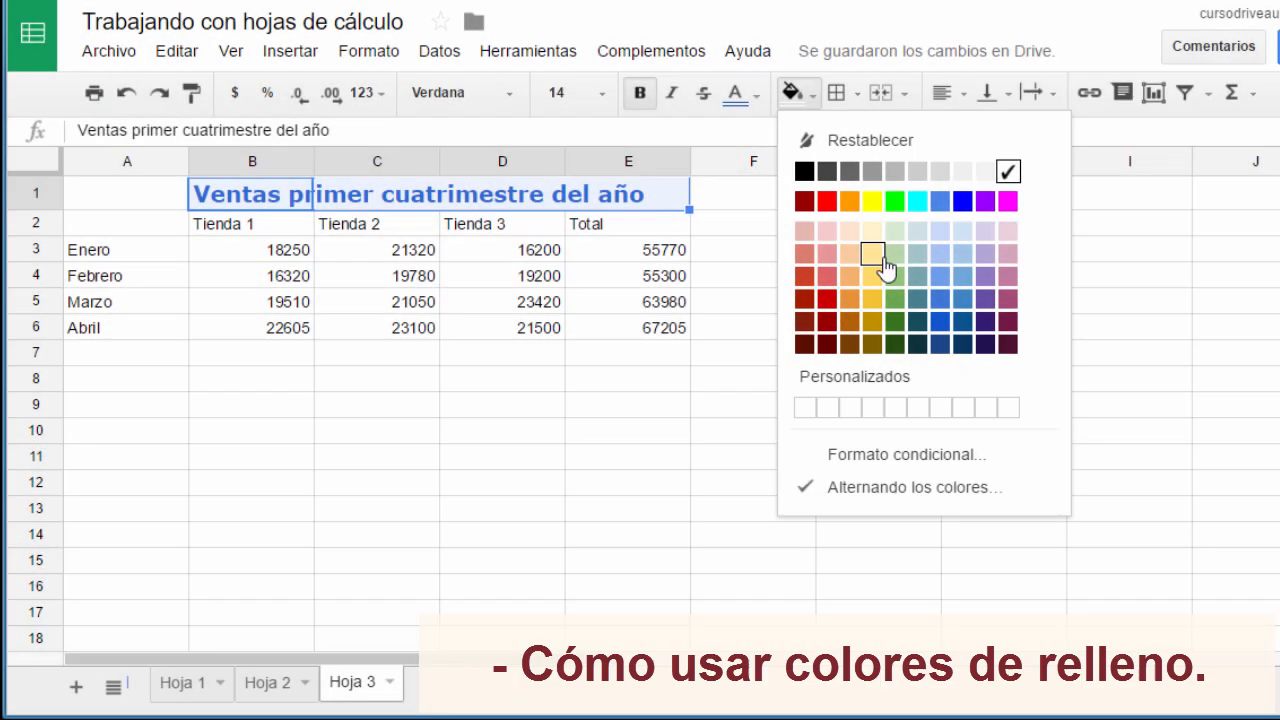
# - Fill the title cells B1:E1 with pale brick red
pyautogui.click(812, 239)
pyautogui.click(580, 223)
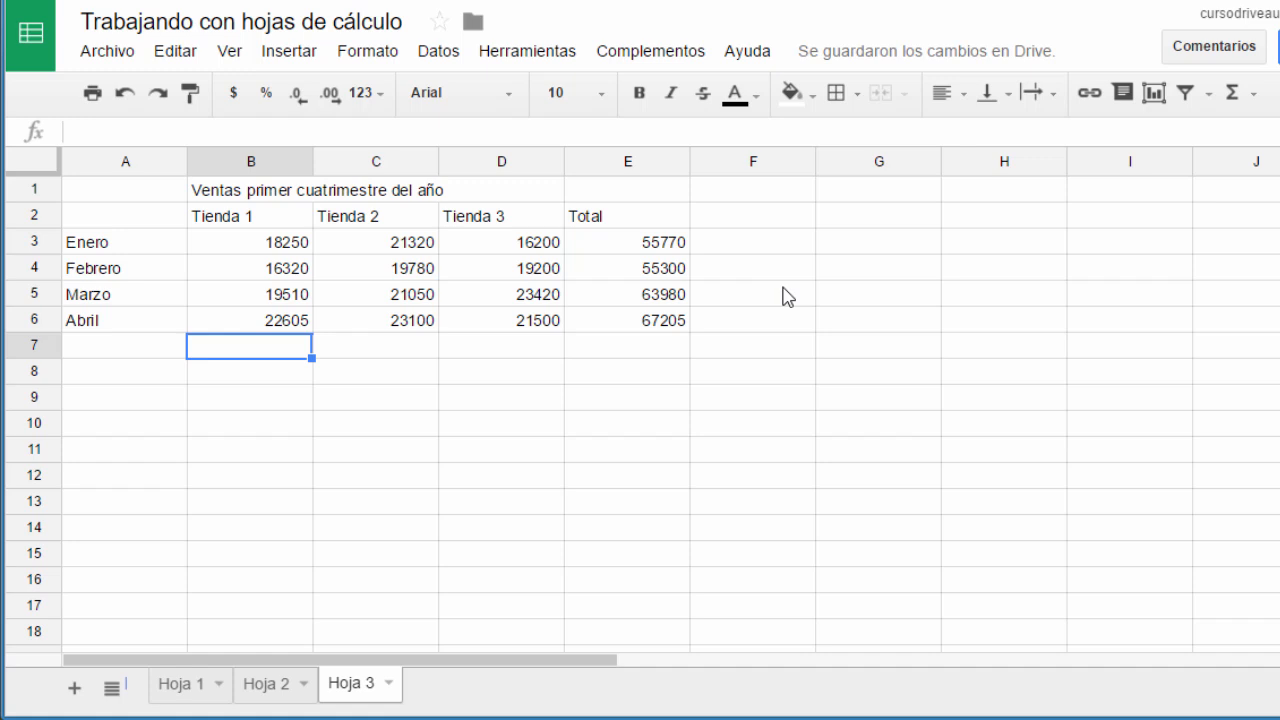
# - Format the sales title in cells B1:D1 with the Verdana font at size 14
pyautogui.click(200, 191)
pyautogui.click(244, 188)
pyautogui.moveTo(248, 193); pyautogui.dragTo(537, 194)
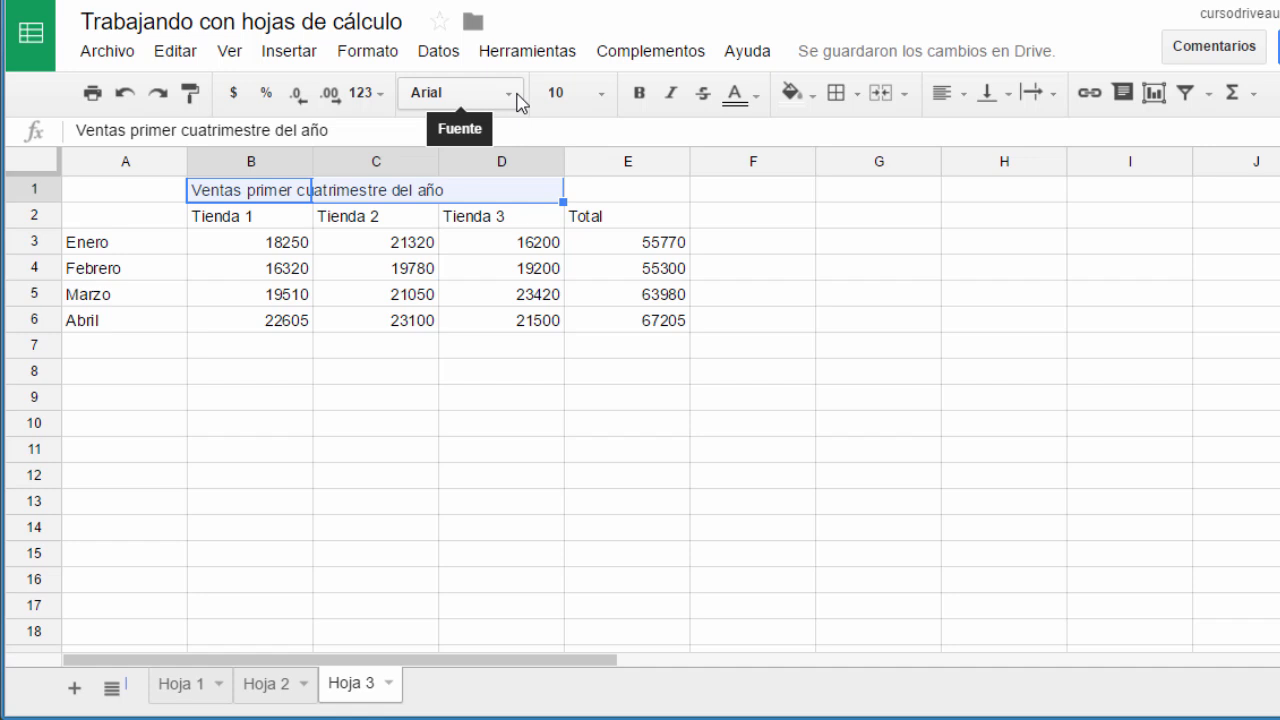
pyautogui.click(518, 95)
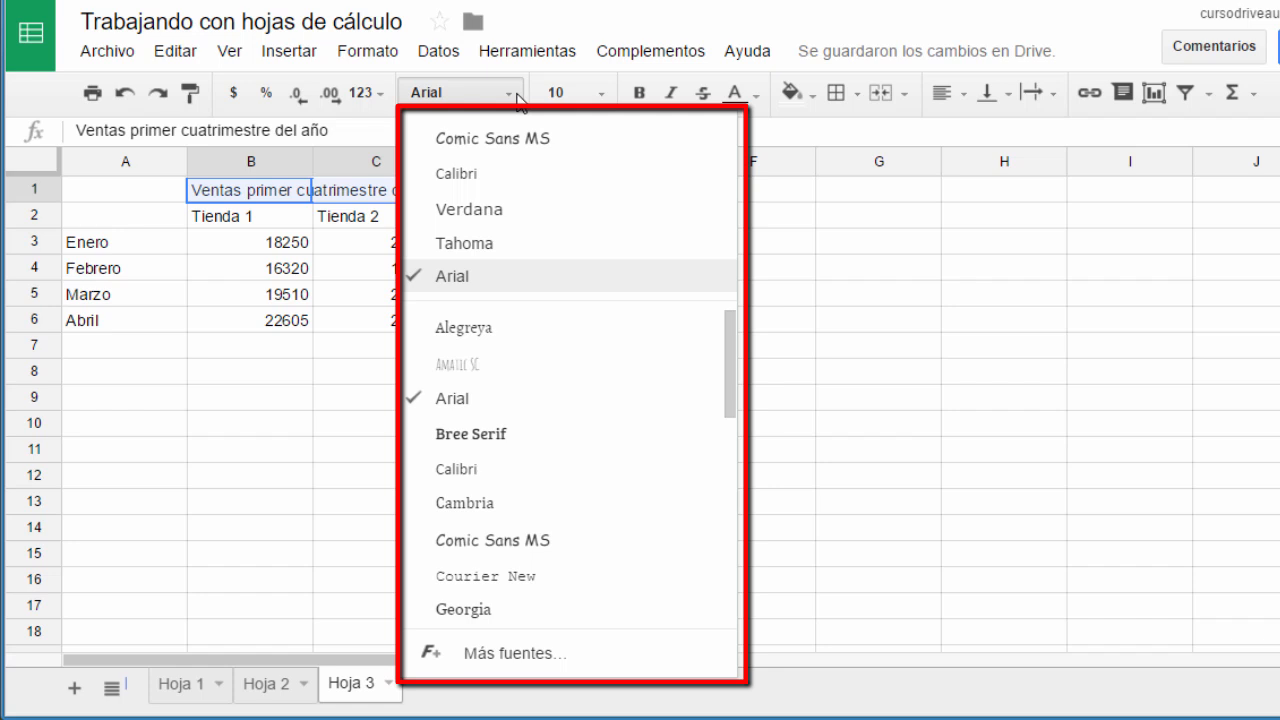
pyautogui.click(488, 210)
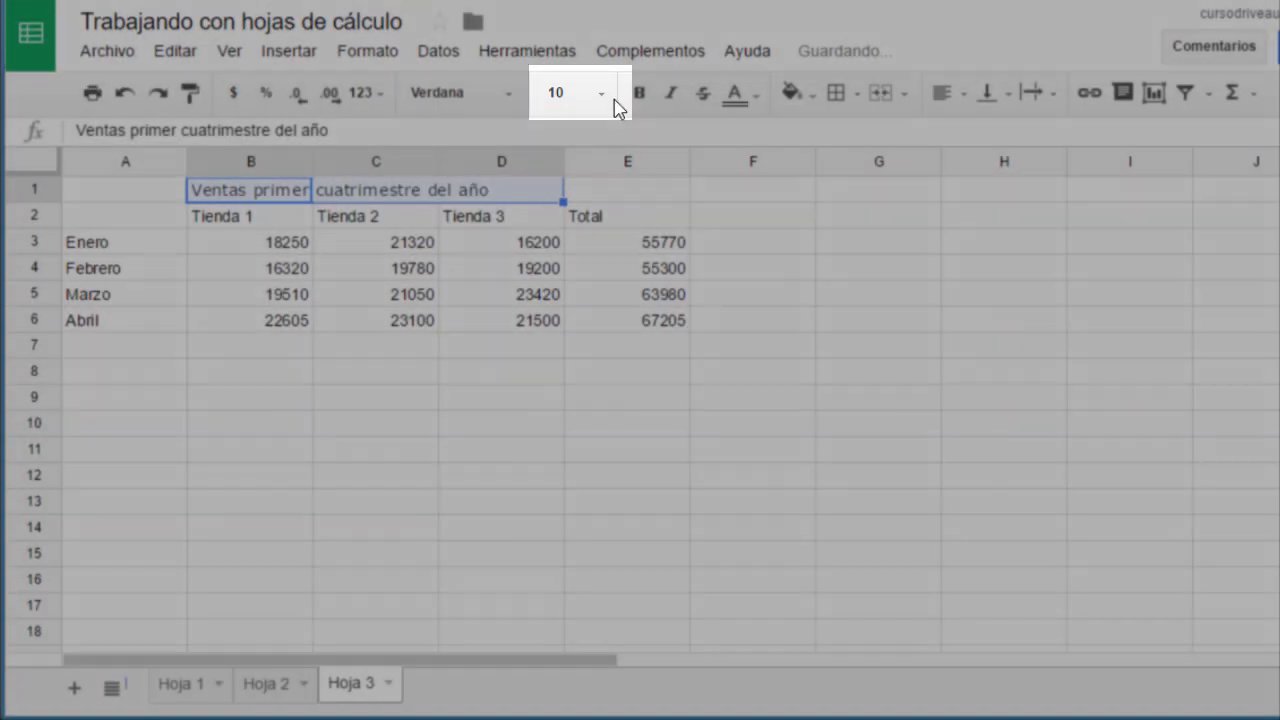
pyautogui.click(606, 96)
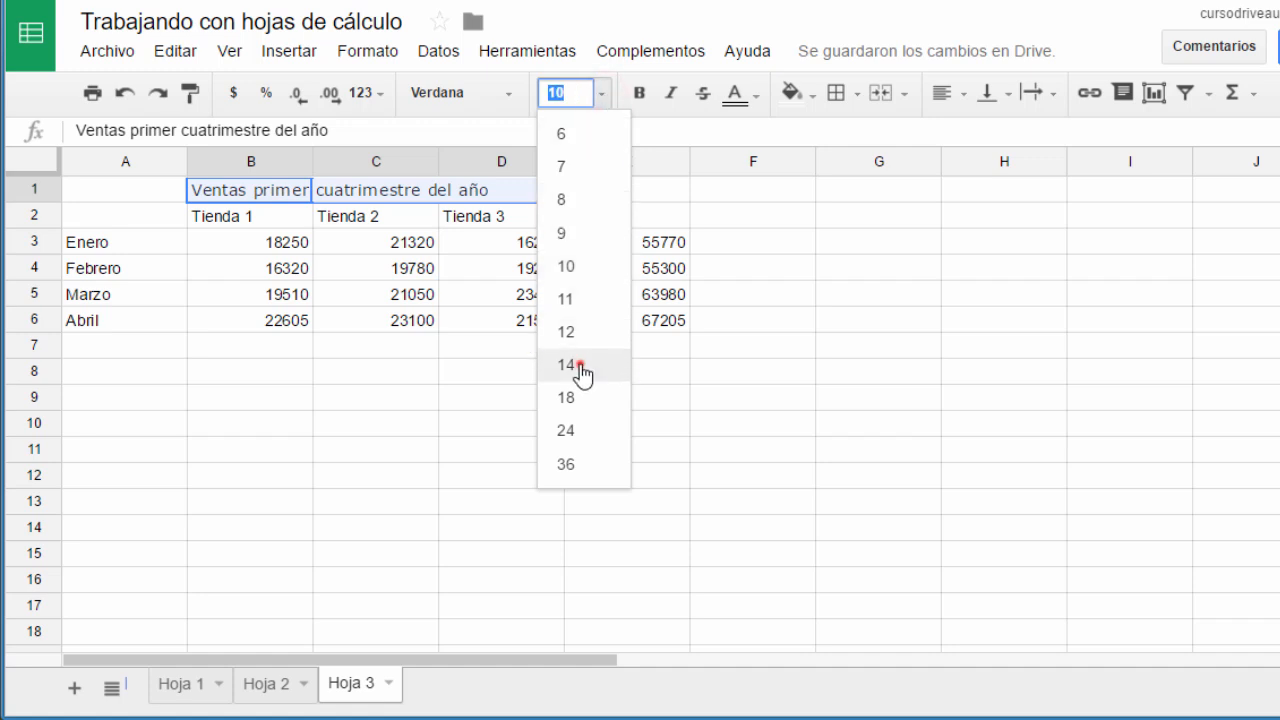
pyautogui.click(580, 370)
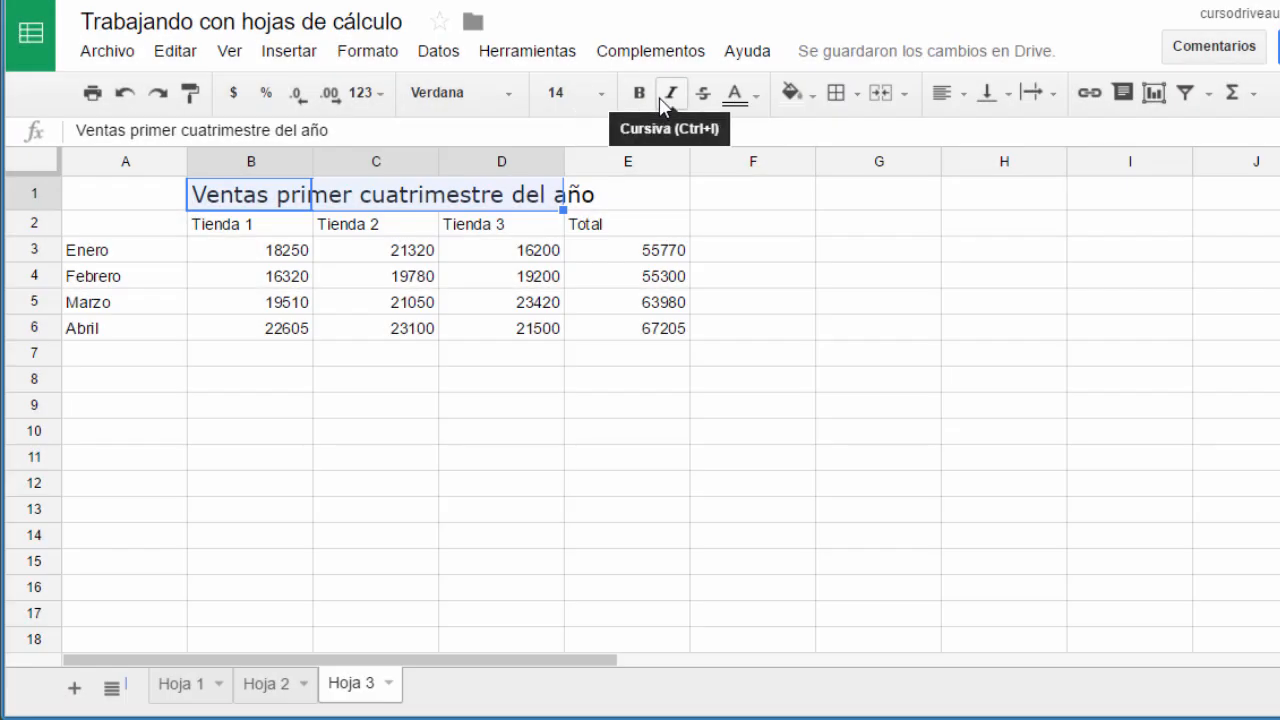
# - Make the sales title in row 1 bold and colour its text dark blue
pyautogui.click(639, 93)
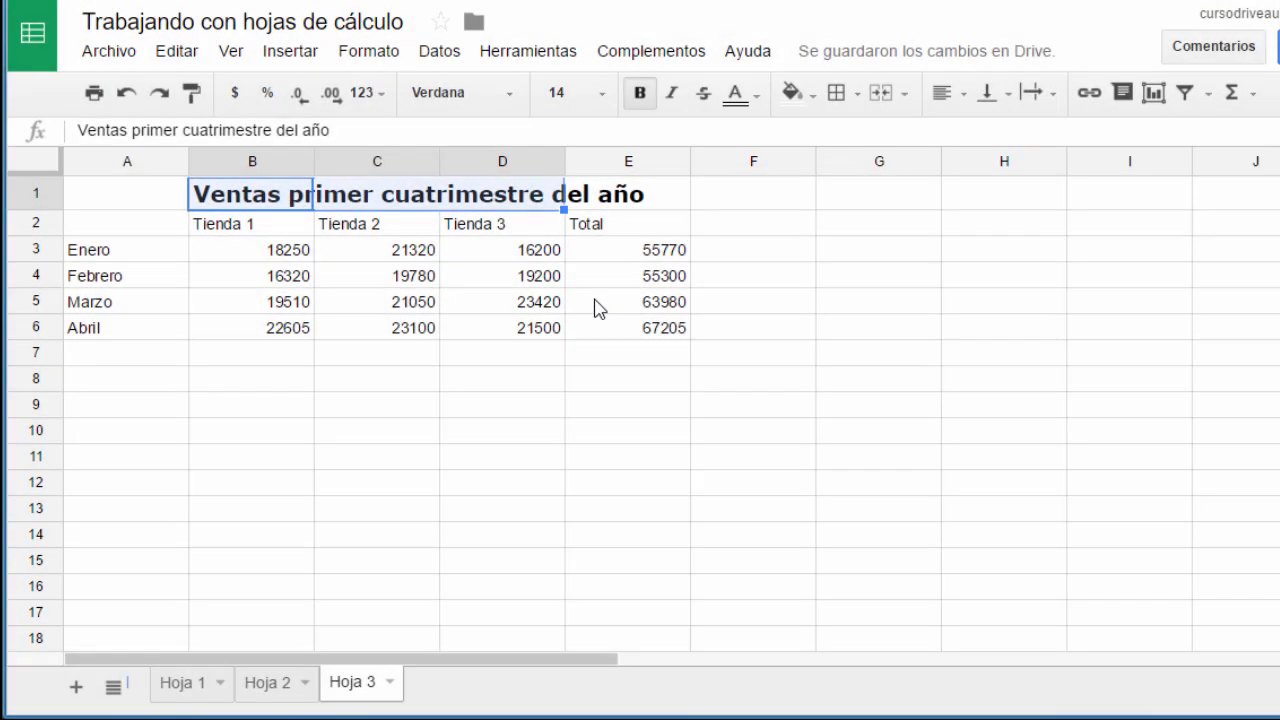
pyautogui.click(757, 108)
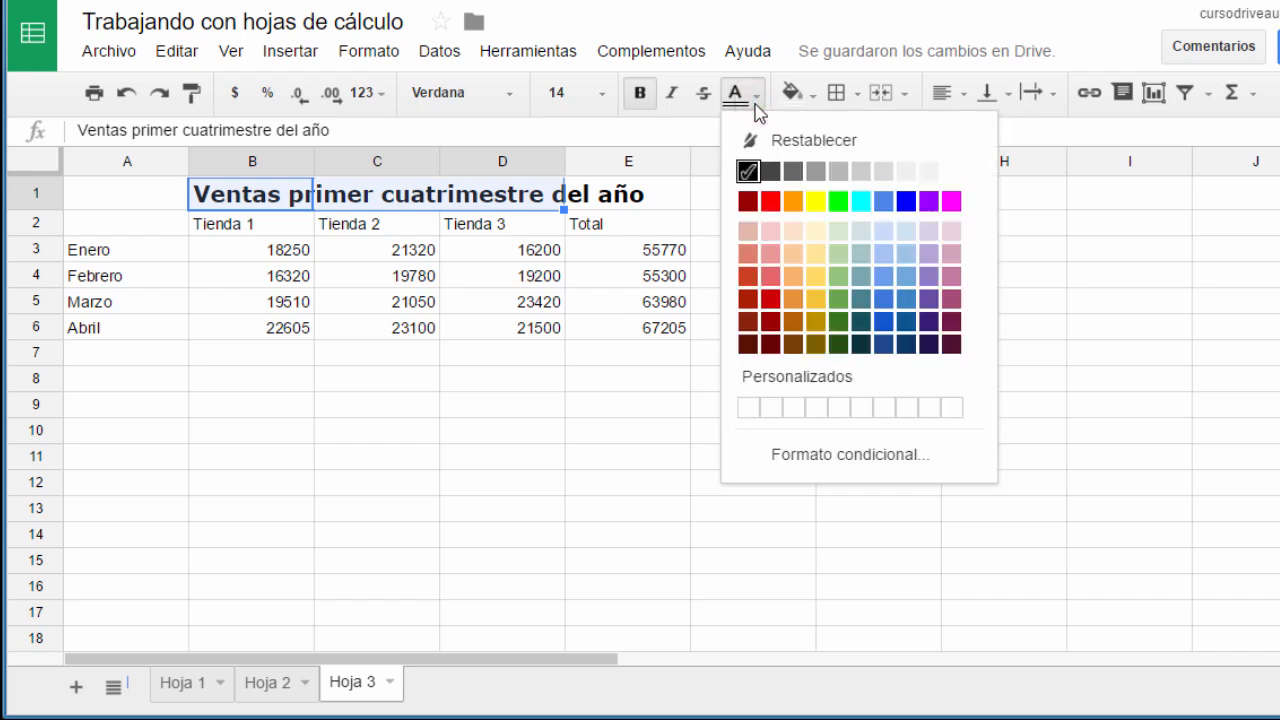
pyautogui.click(893, 323)
pyautogui.click(555, 254)
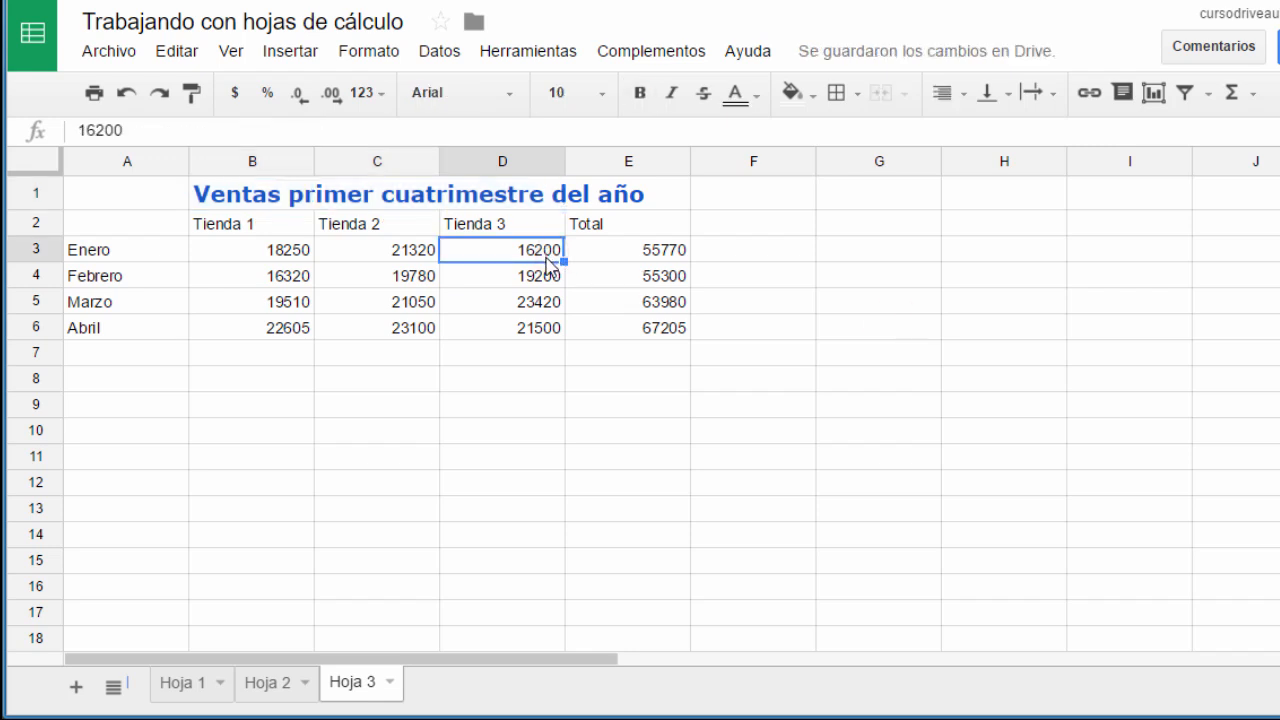
pyautogui.click(264, 192)
pyautogui.click(386, 49)
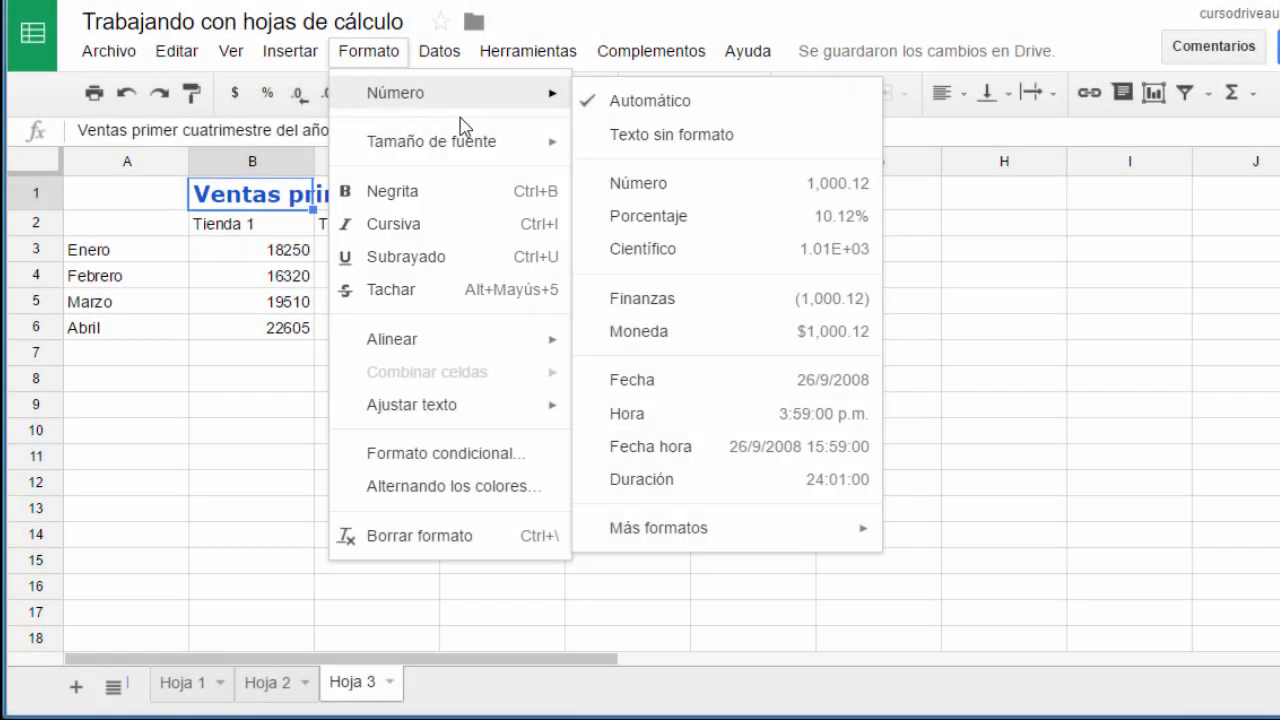
pyautogui.moveTo(465, 148)
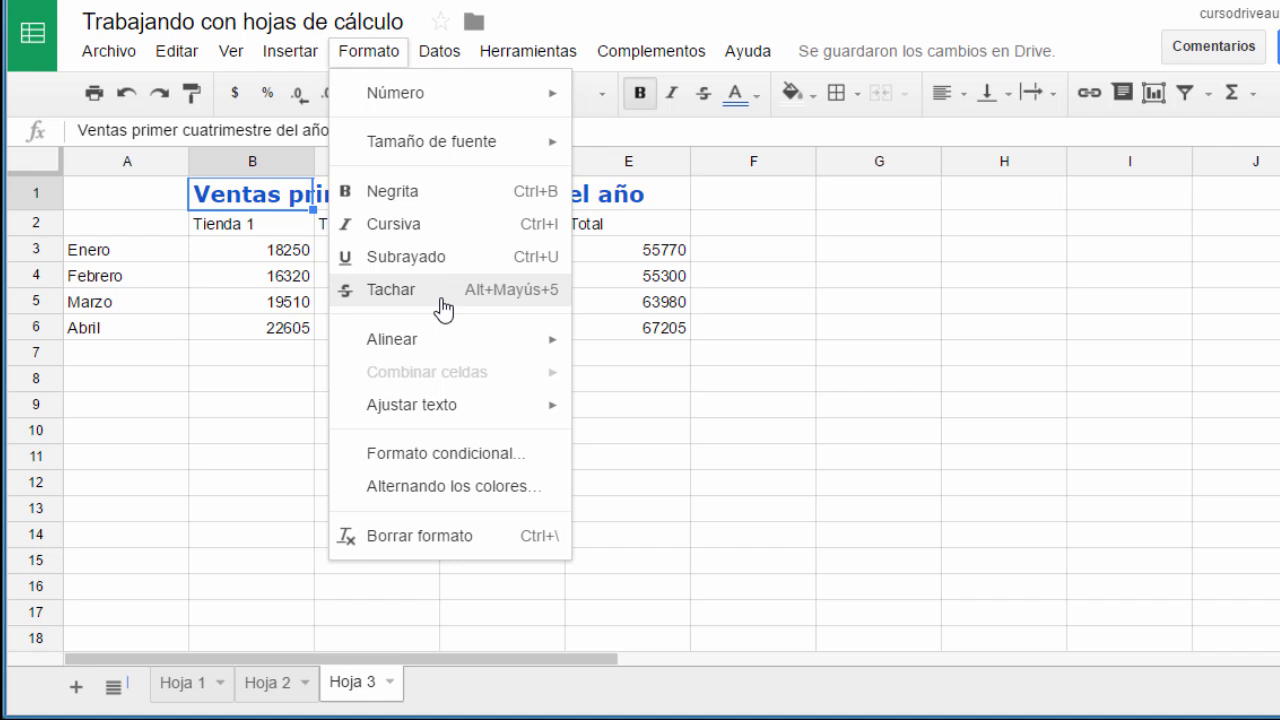
pyautogui.click(668, 190)
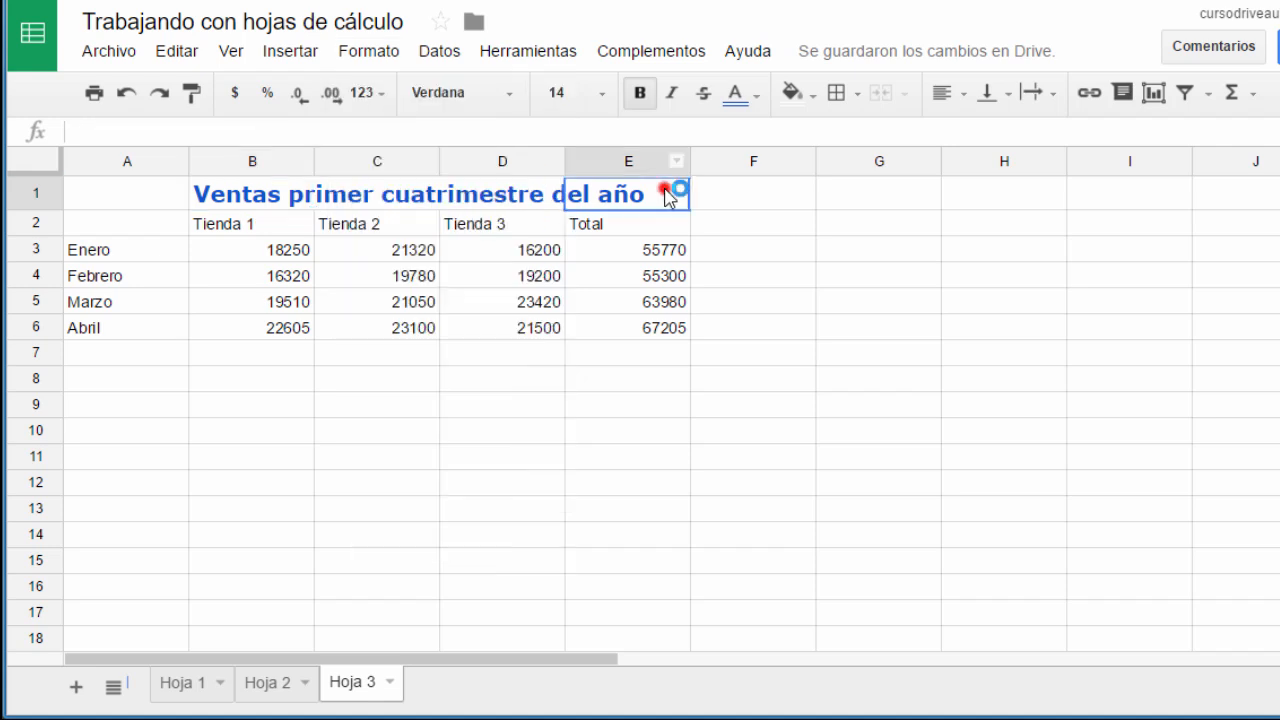
# - Fill the title cells B1:E1 with a pale brick red background
pyautogui.click(258, 198)
pyautogui.moveTo(258, 198); pyautogui.dragTo(694, 217)
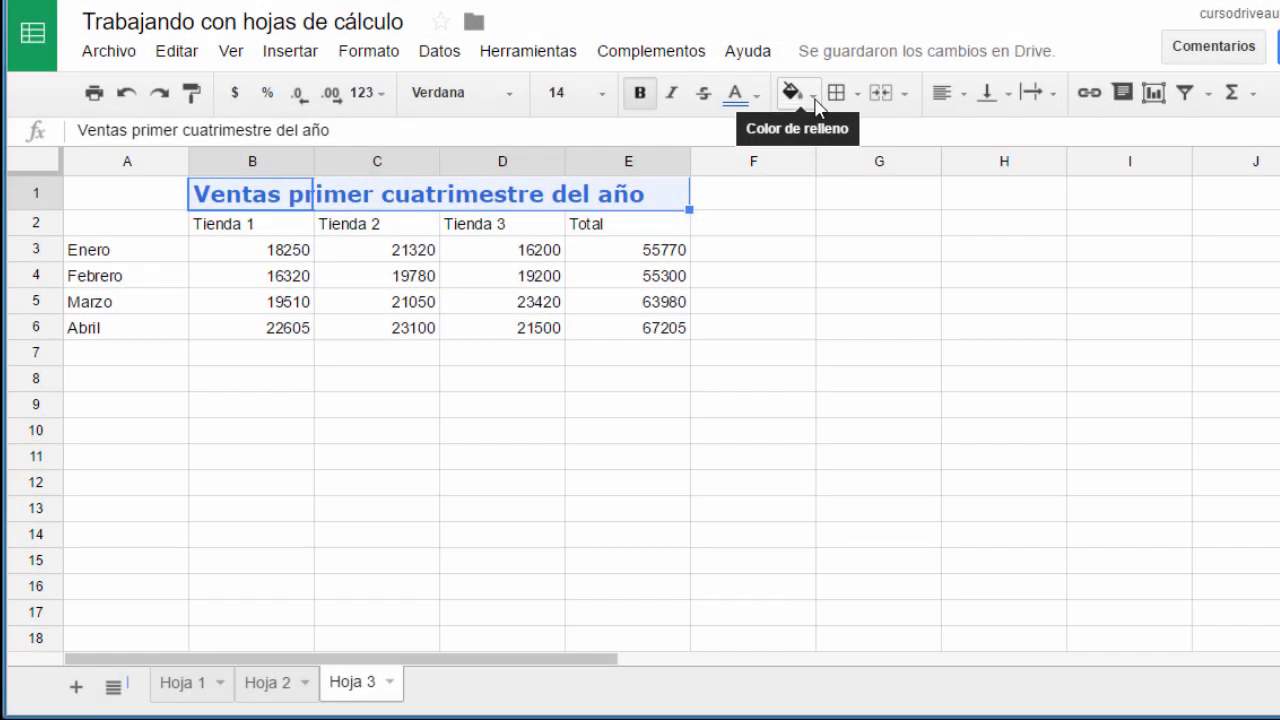
pyautogui.click(814, 95)
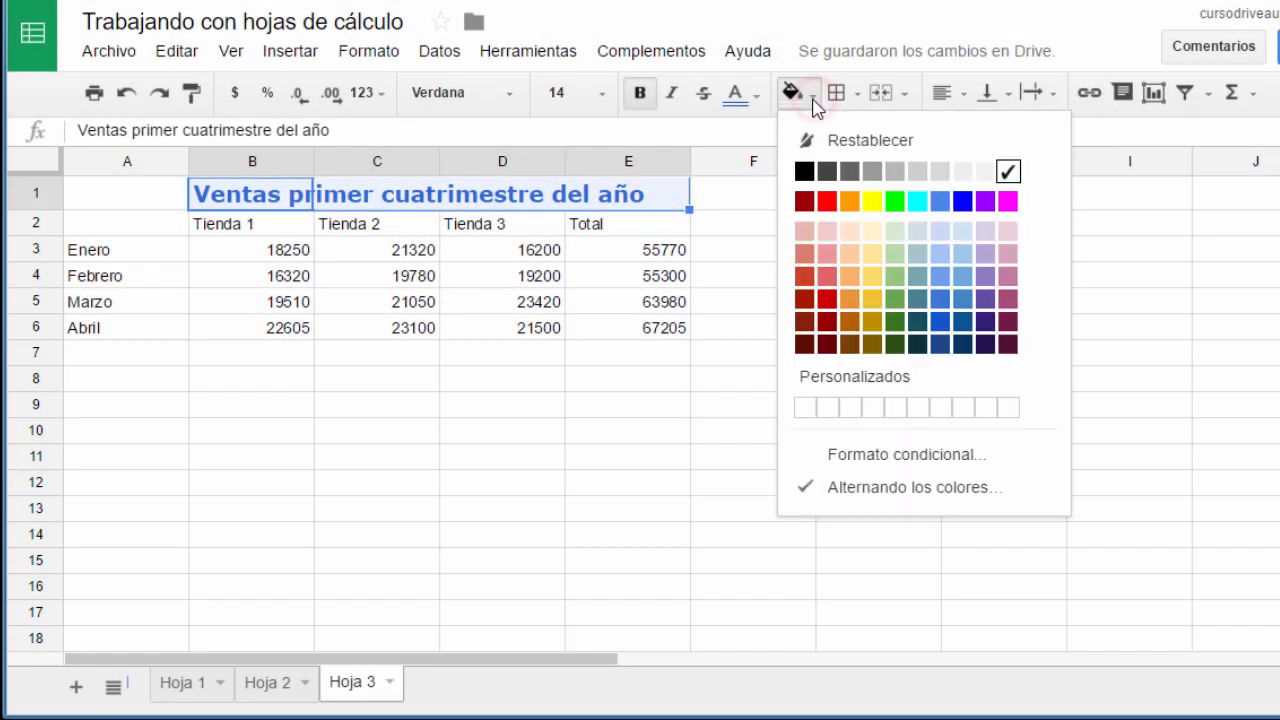
pyautogui.click(810, 236)
pyautogui.click(576, 226)
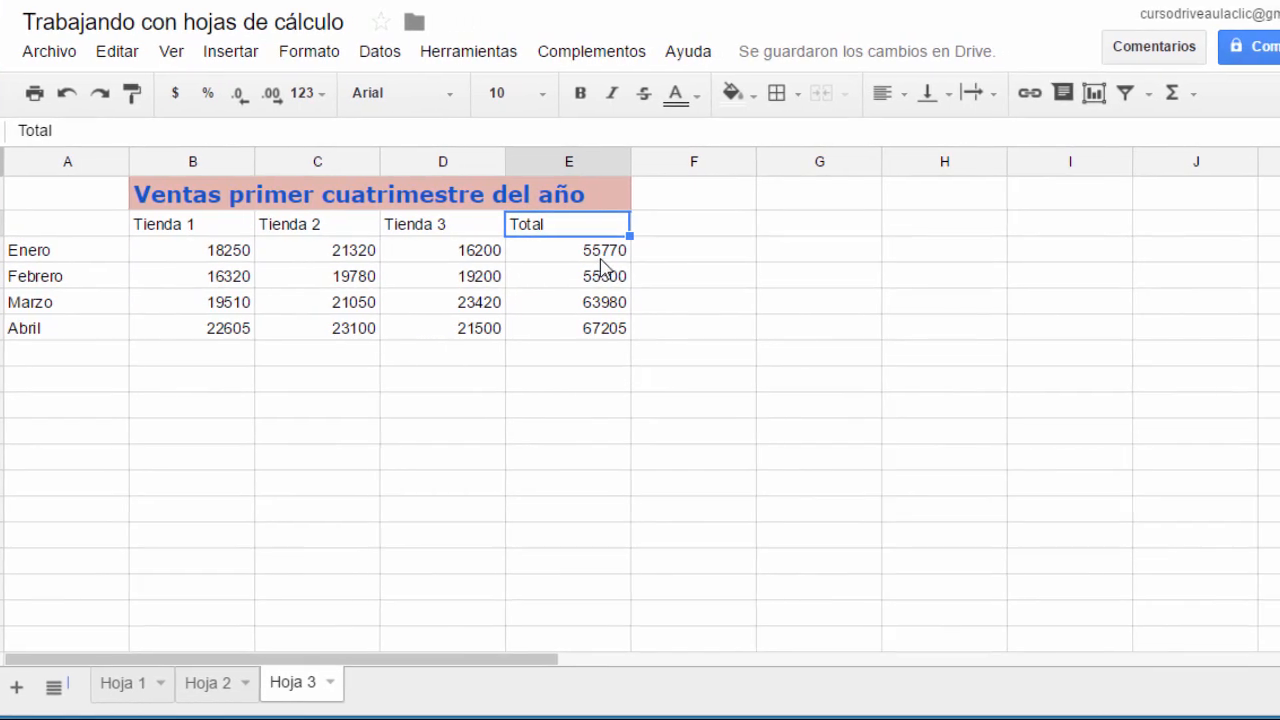
# - Start a conditional formatting rule for the monthly totals in cells E3:E6
pyautogui.moveTo(552, 255); pyautogui.dragTo(547, 338)
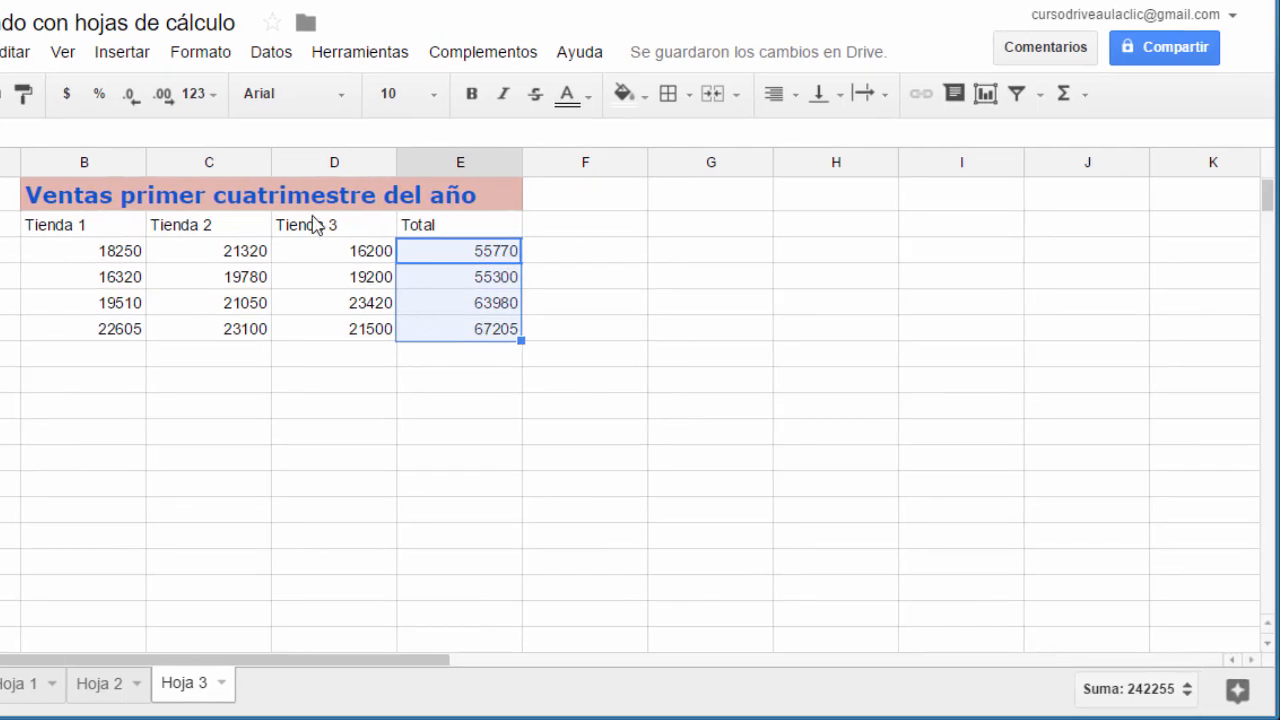
pyautogui.click(208, 56)
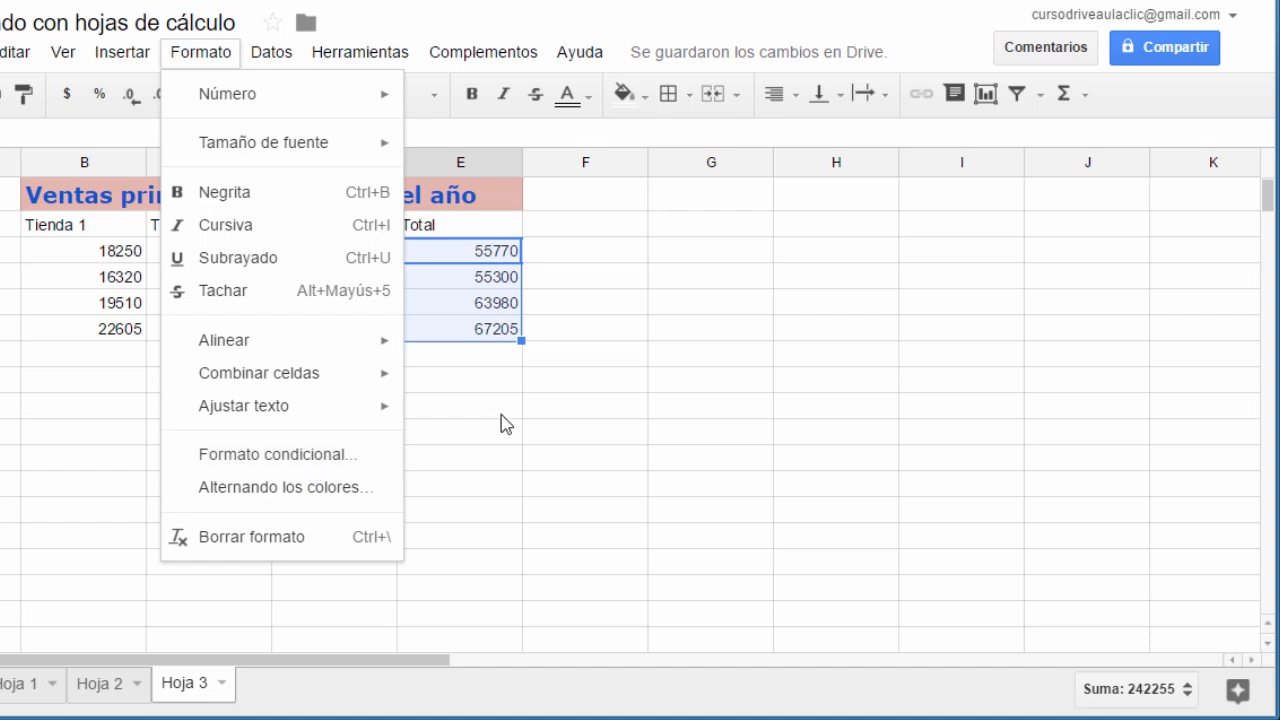
pyautogui.click(645, 100)
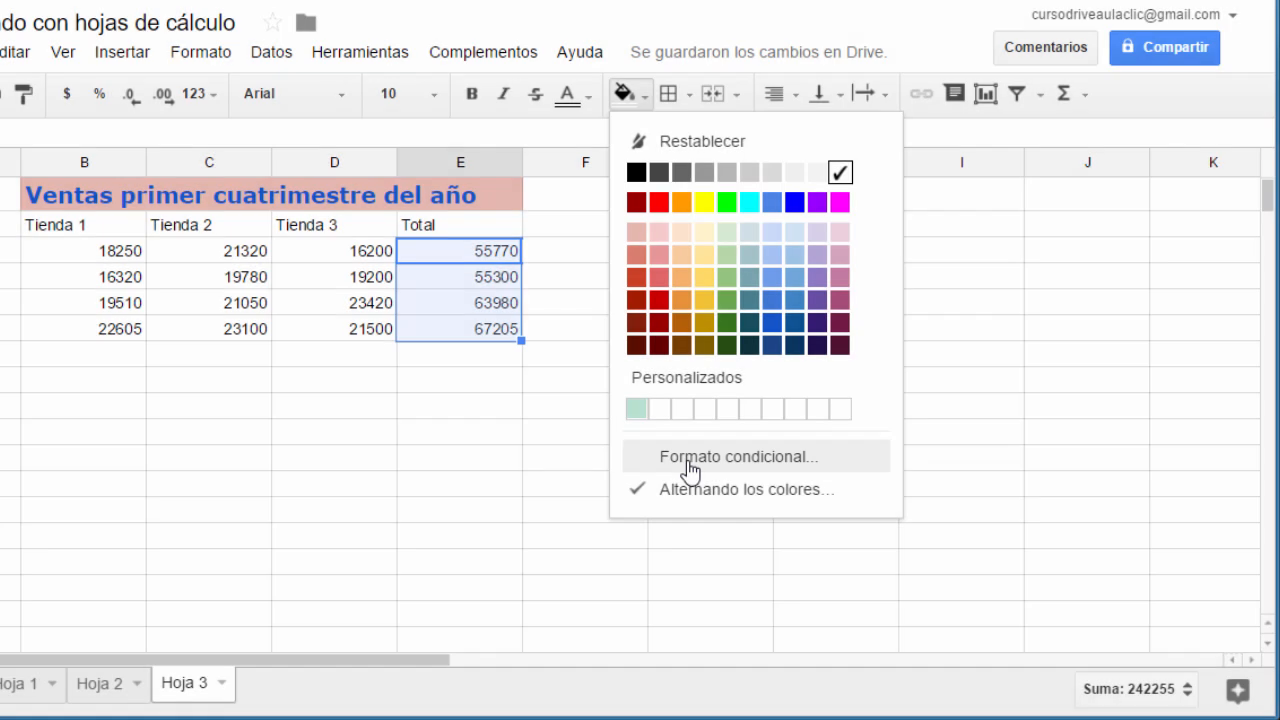
pyautogui.click(689, 462)
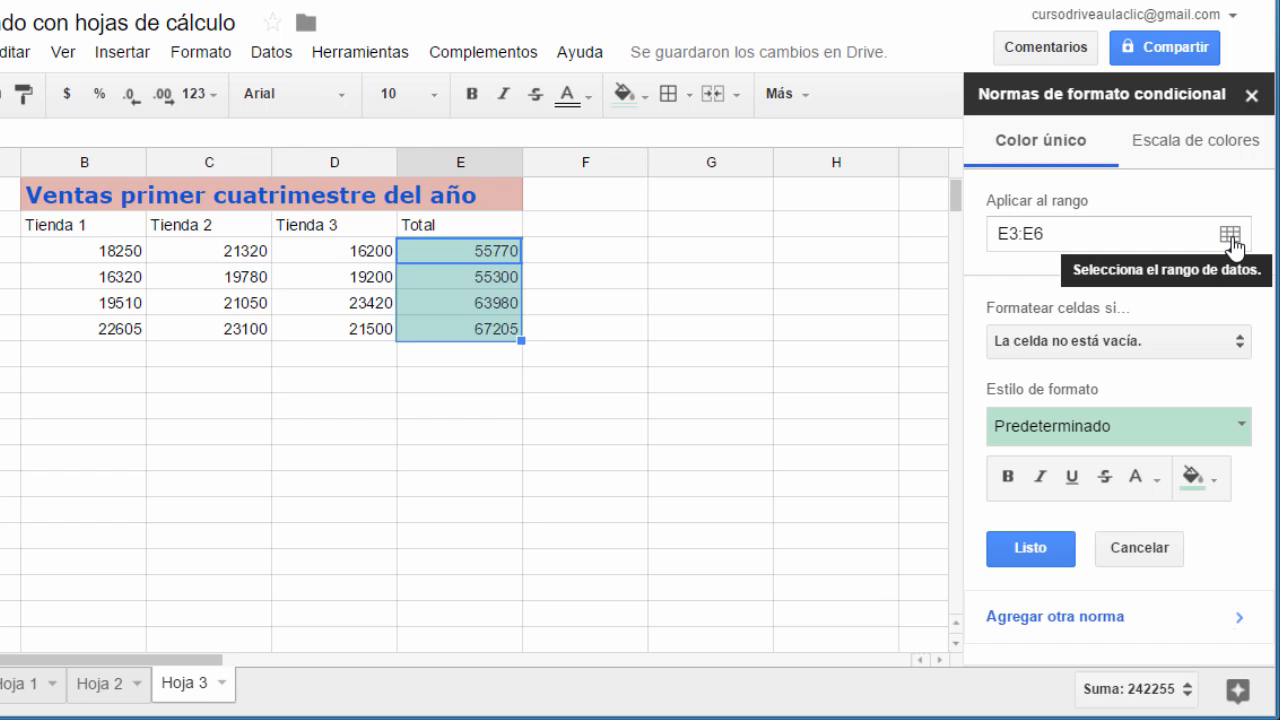
# - Set the rule's condition to "Mayor o igual que" with the value 60000
pyautogui.click(1240, 348)
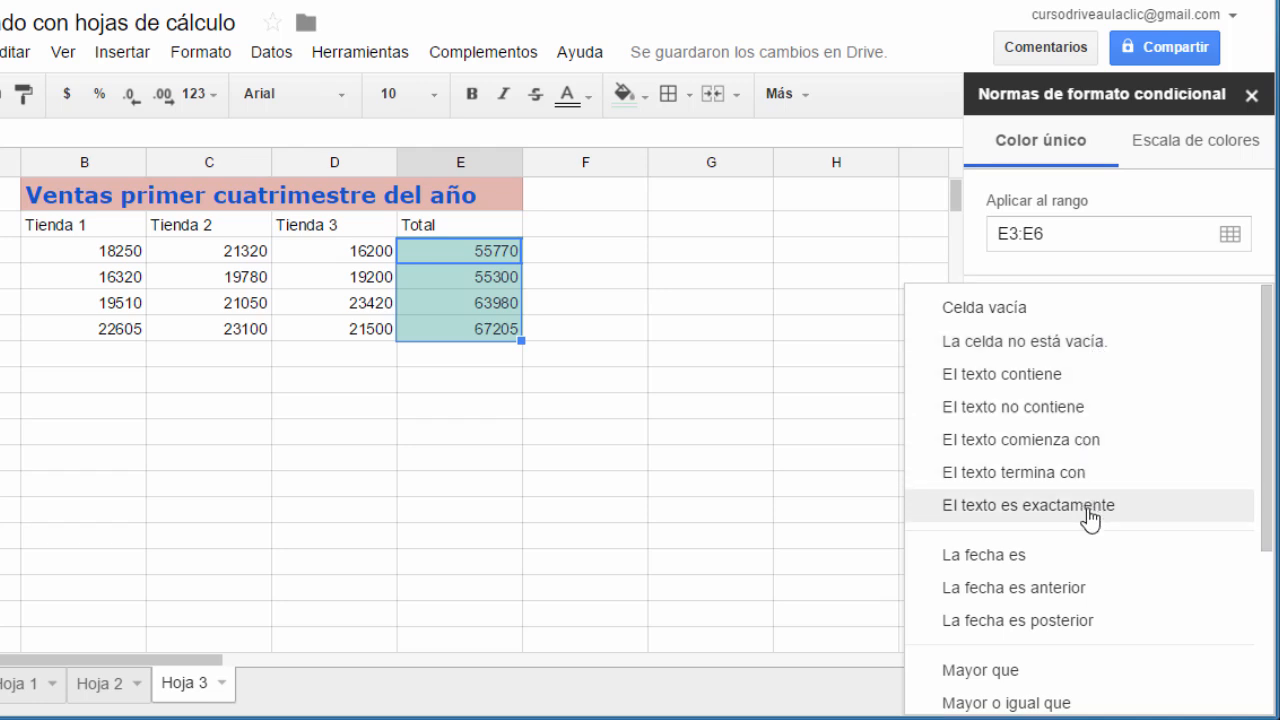
pyautogui.scroll(-3, 1049, 389)
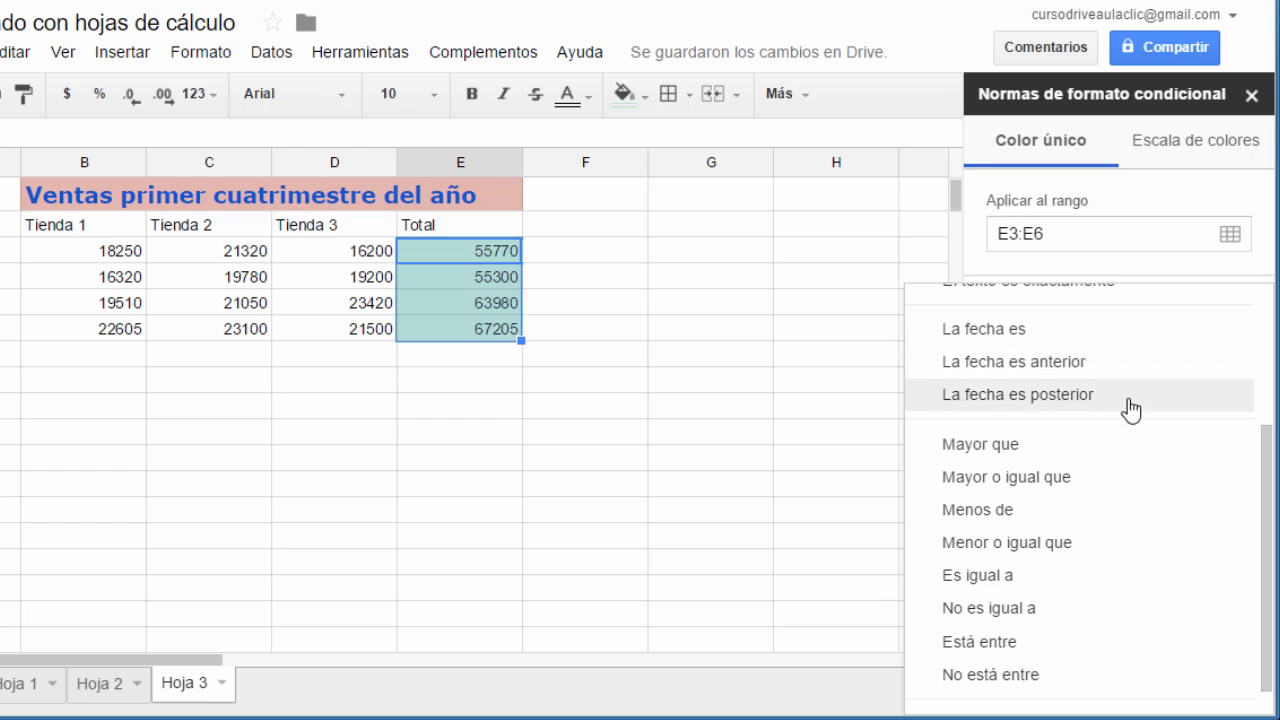
pyautogui.scroll(-1, 1131, 410)
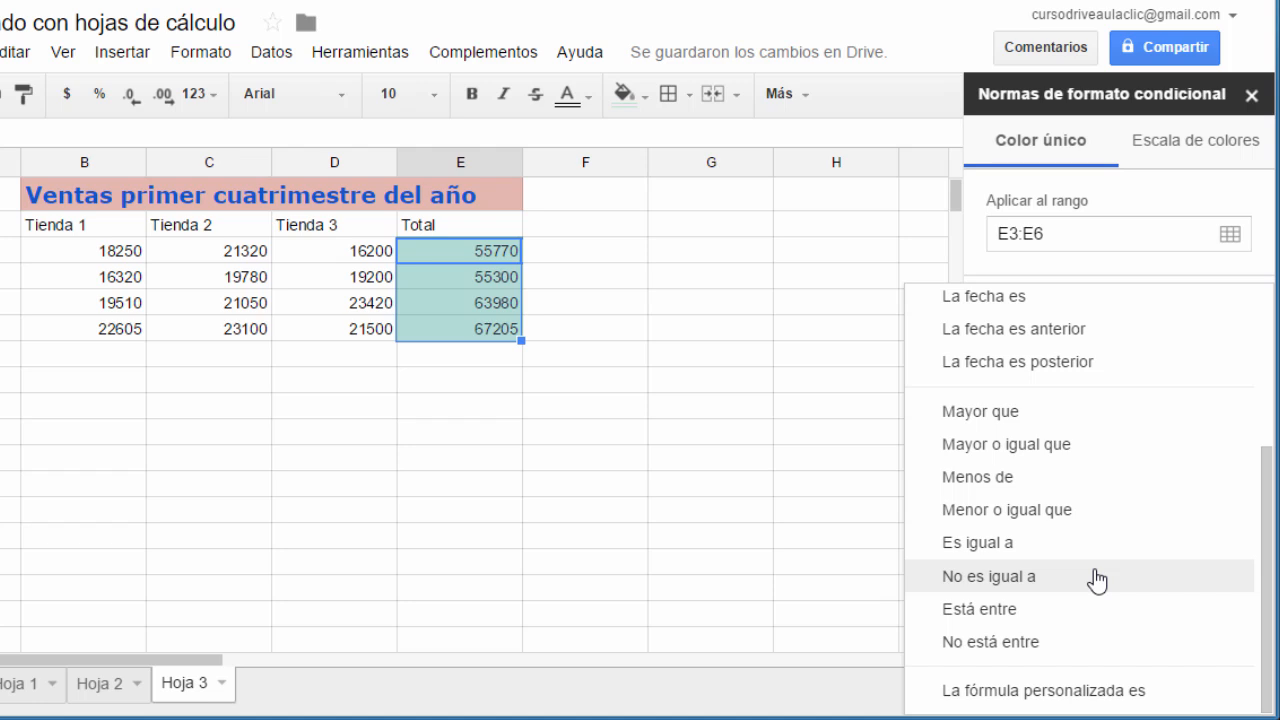
pyautogui.click(1086, 455)
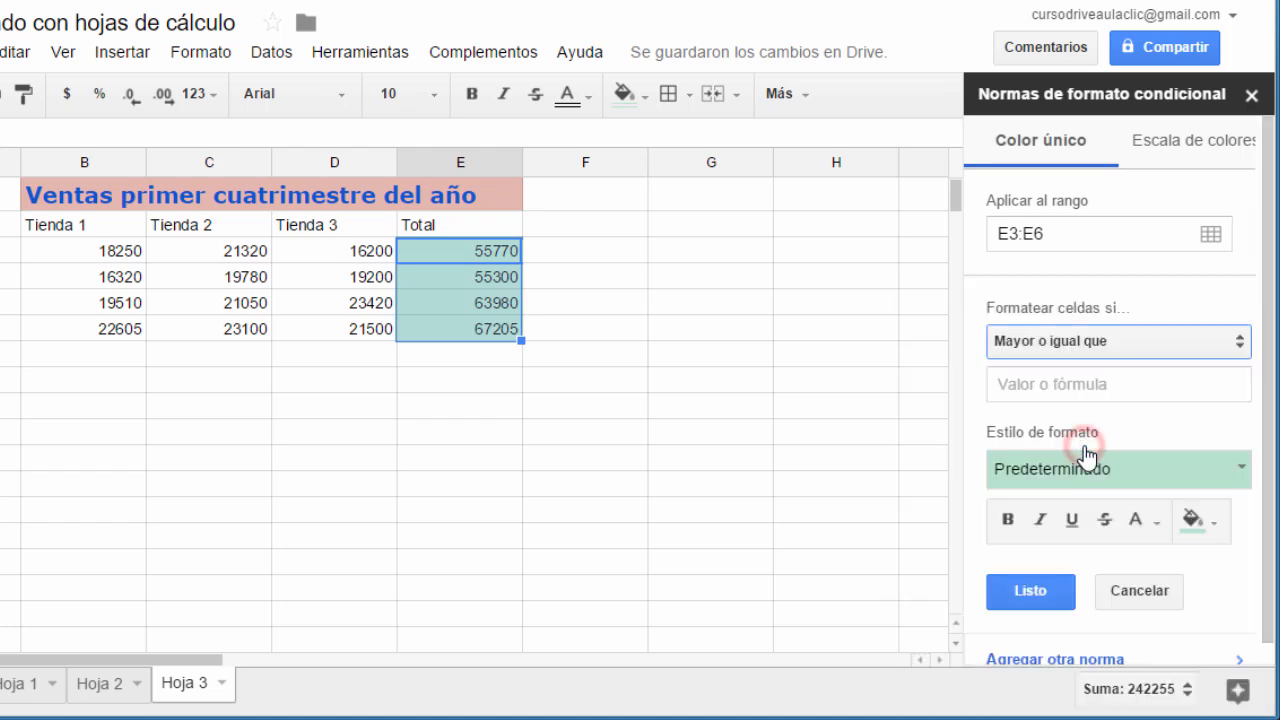
pyautogui.click(1115, 390)
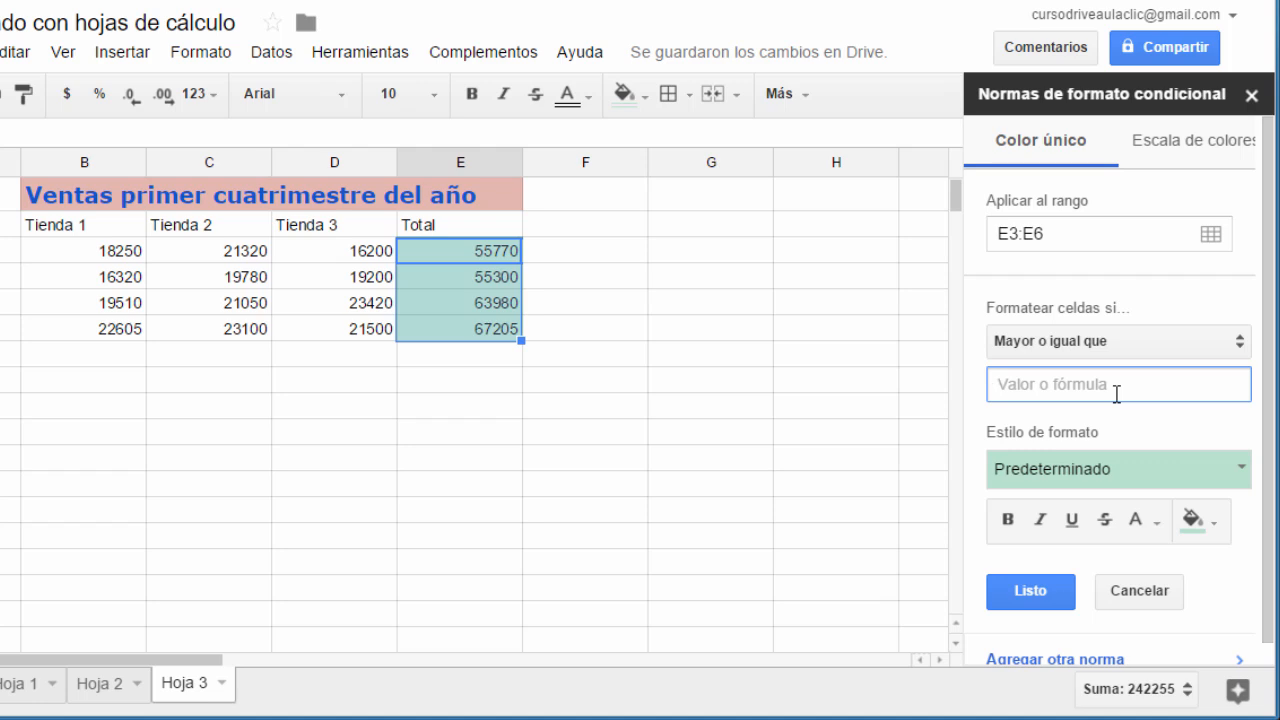
pyautogui.write('60000')
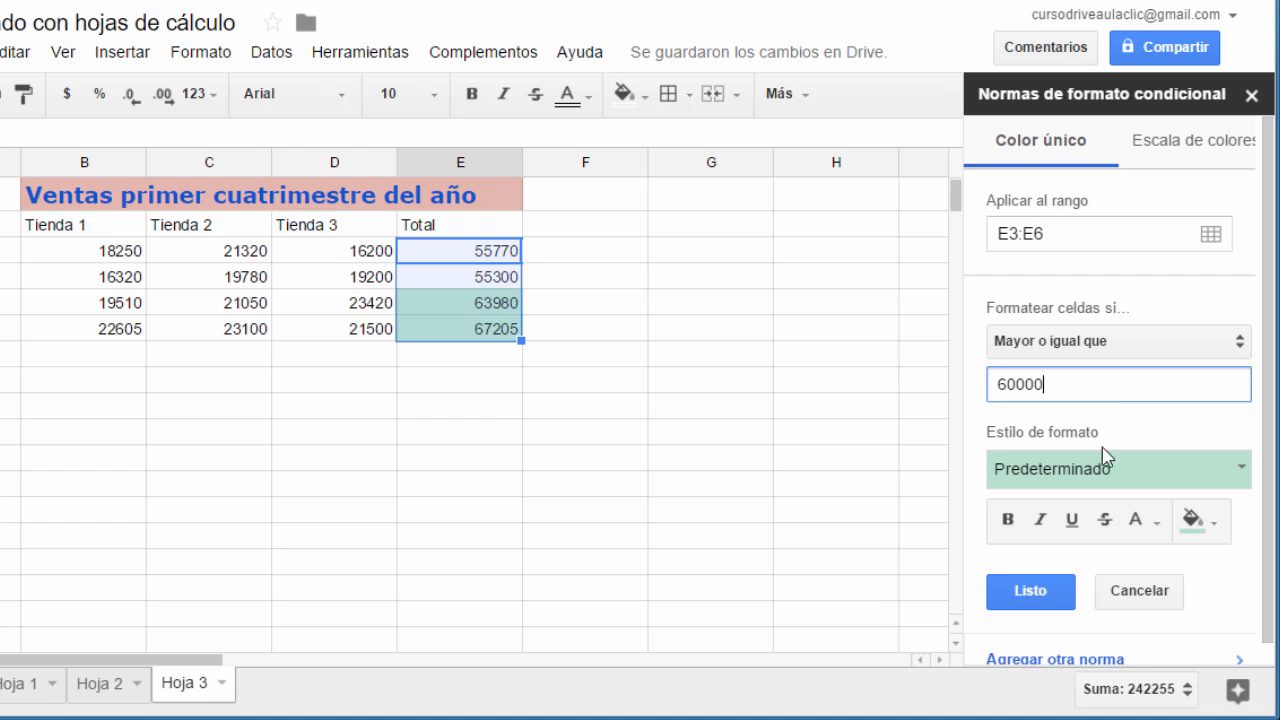
# - Customize the rule's format style with bright red, bold text
pyautogui.click(1242, 472)
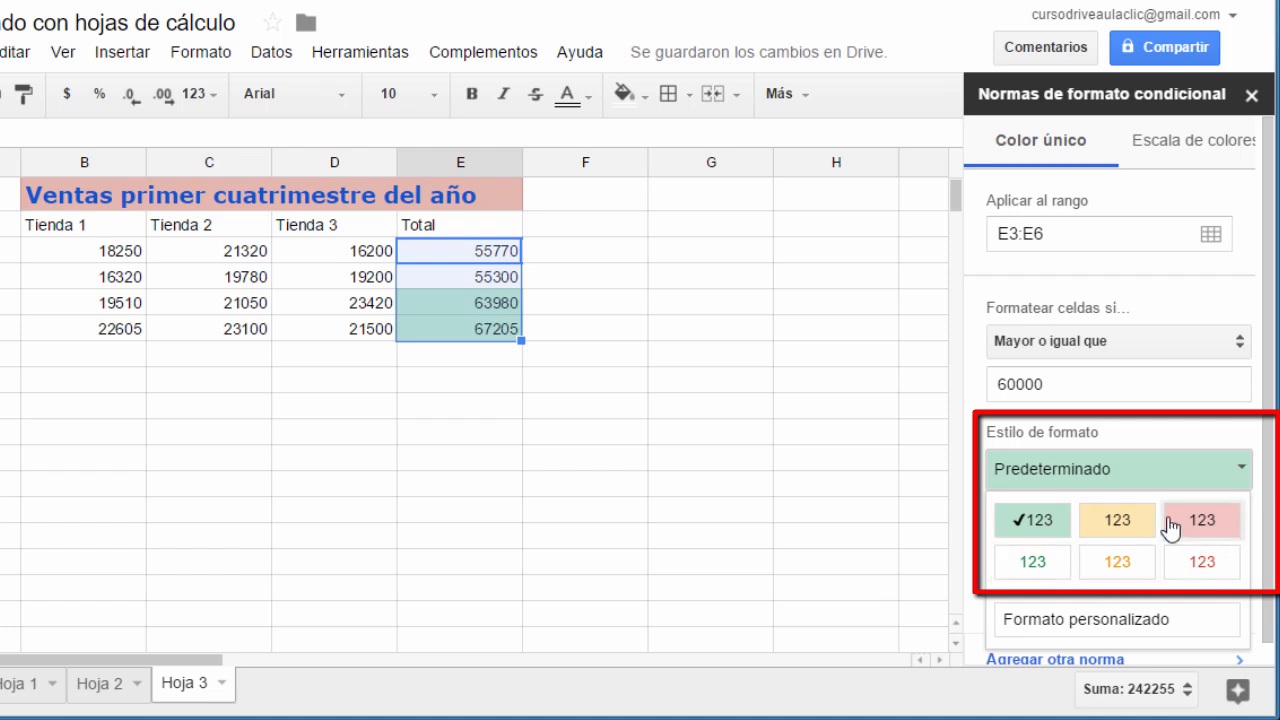
pyautogui.click(1244, 468)
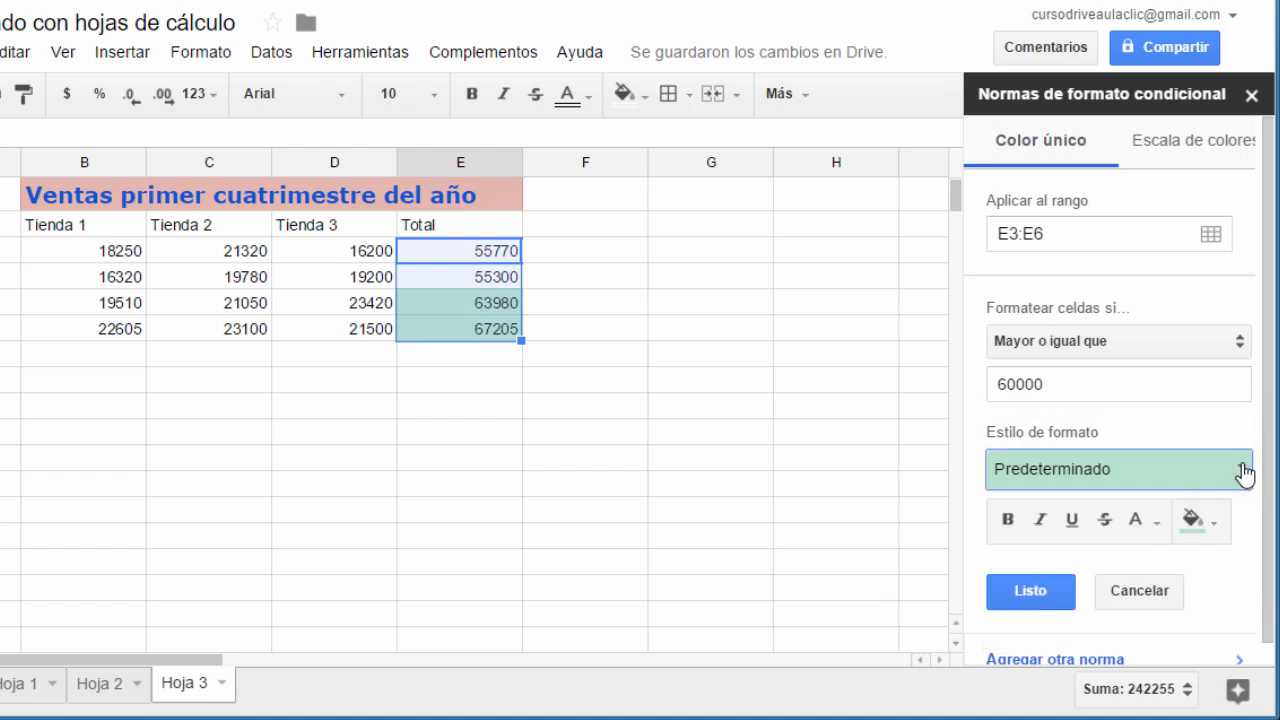
pyautogui.click(1153, 524)
pyautogui.click(1149, 524)
pyautogui.click(1149, 524)
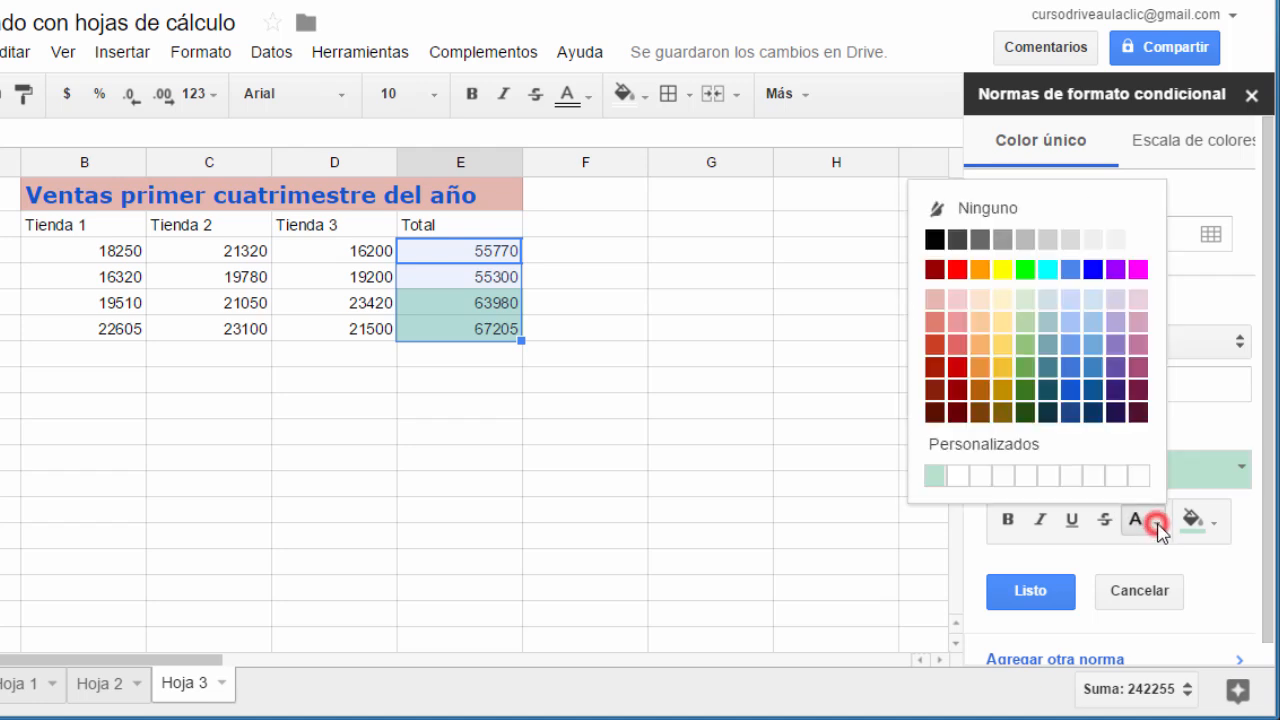
pyautogui.click(956, 274)
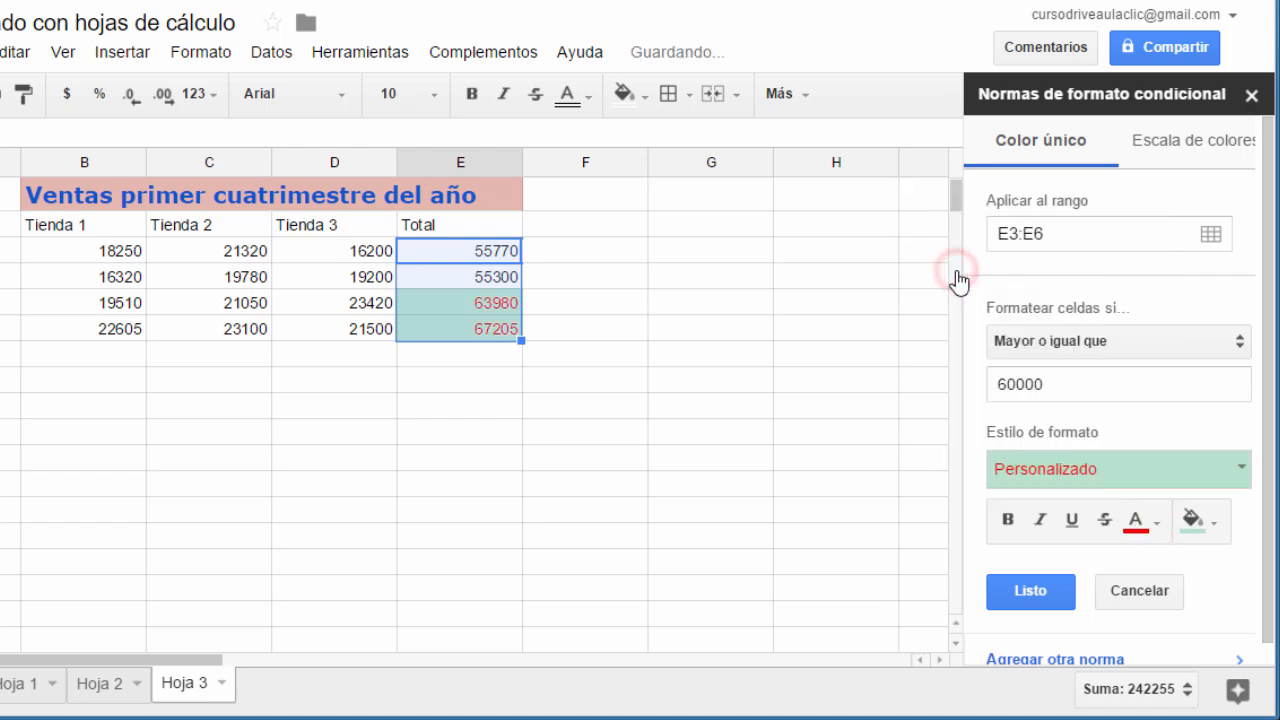
pyautogui.click(1008, 519)
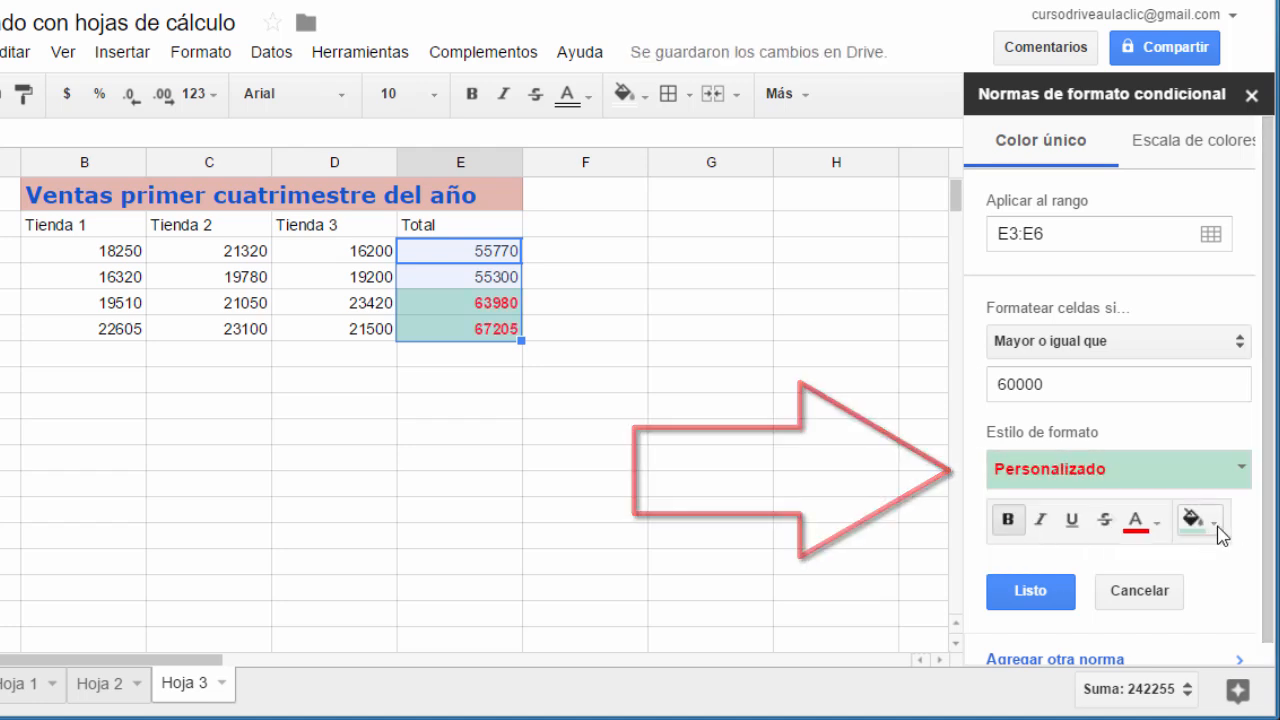
# - Set the rule's fill colour to medium green and save the conditional formatting rule
pyautogui.click(1212, 522)
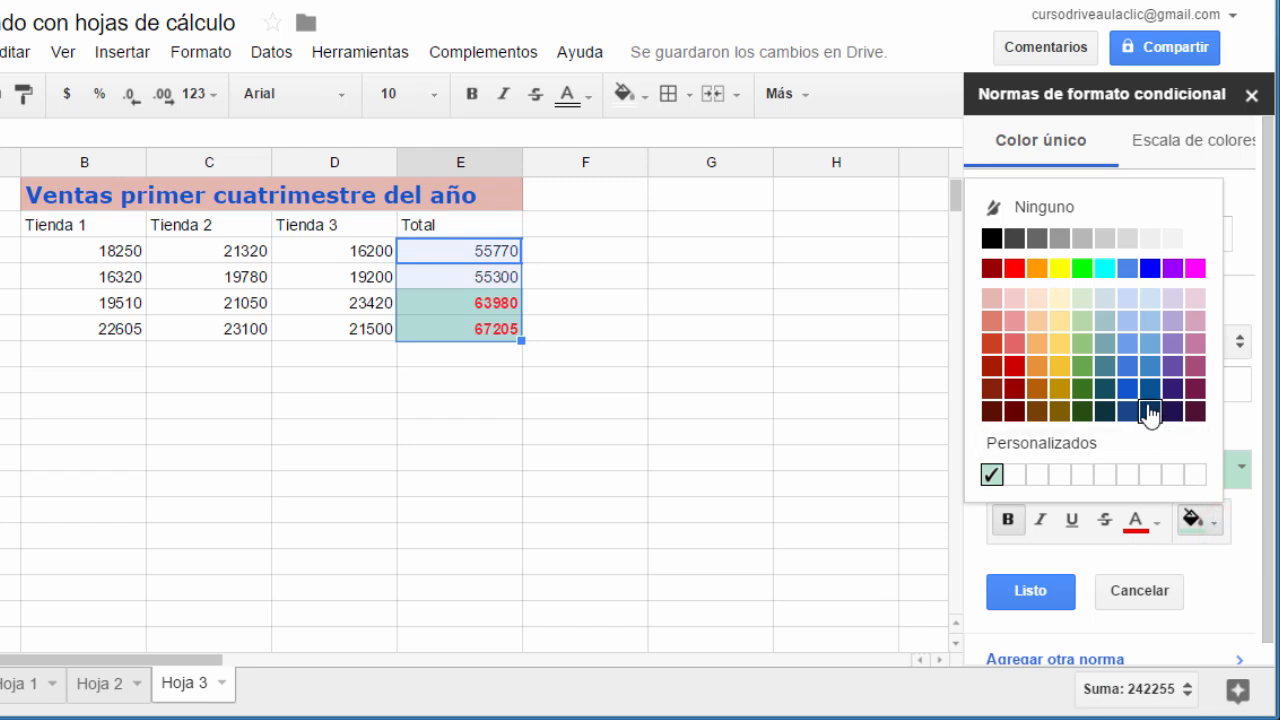
pyautogui.click(1085, 368)
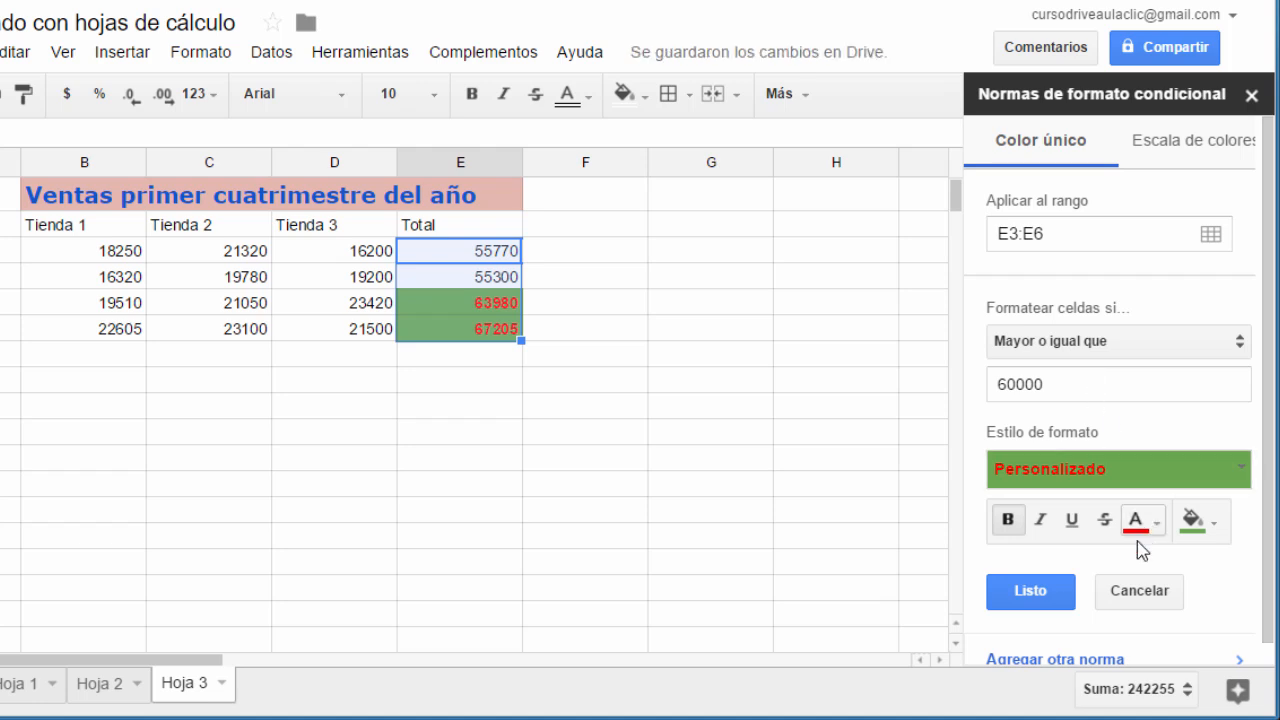
pyautogui.click(1046, 598)
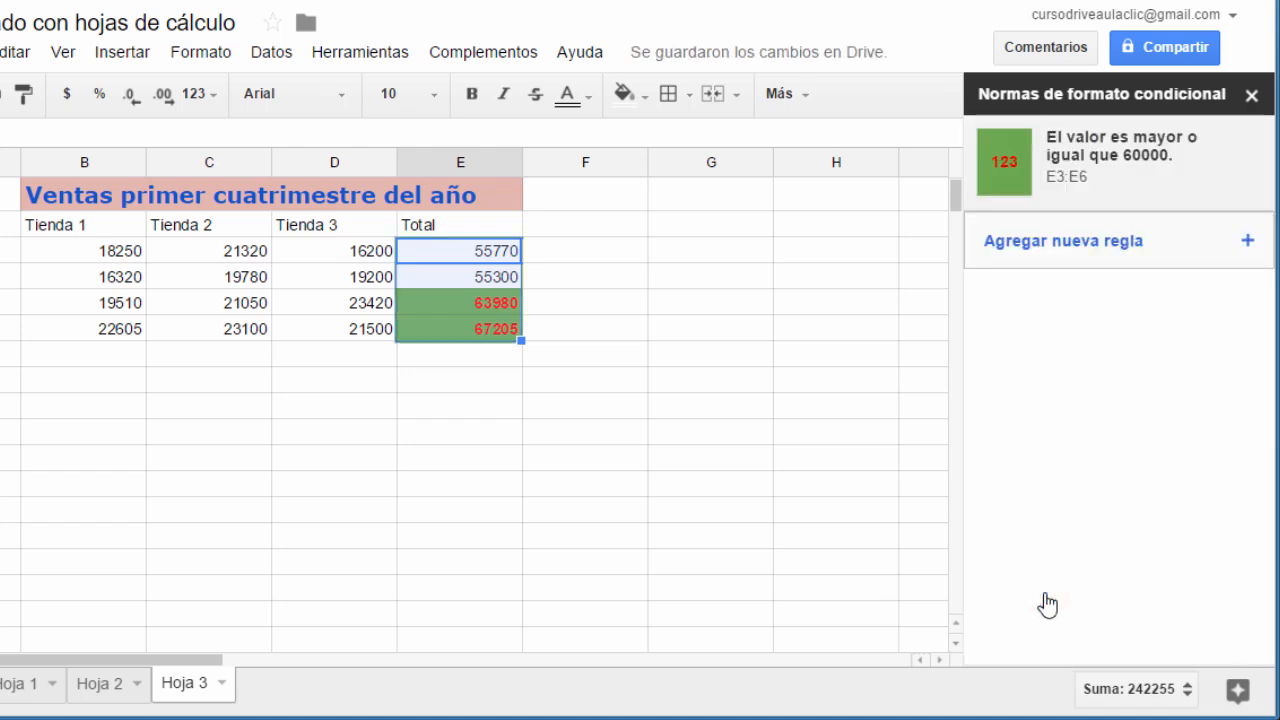
pyautogui.click(610, 276)
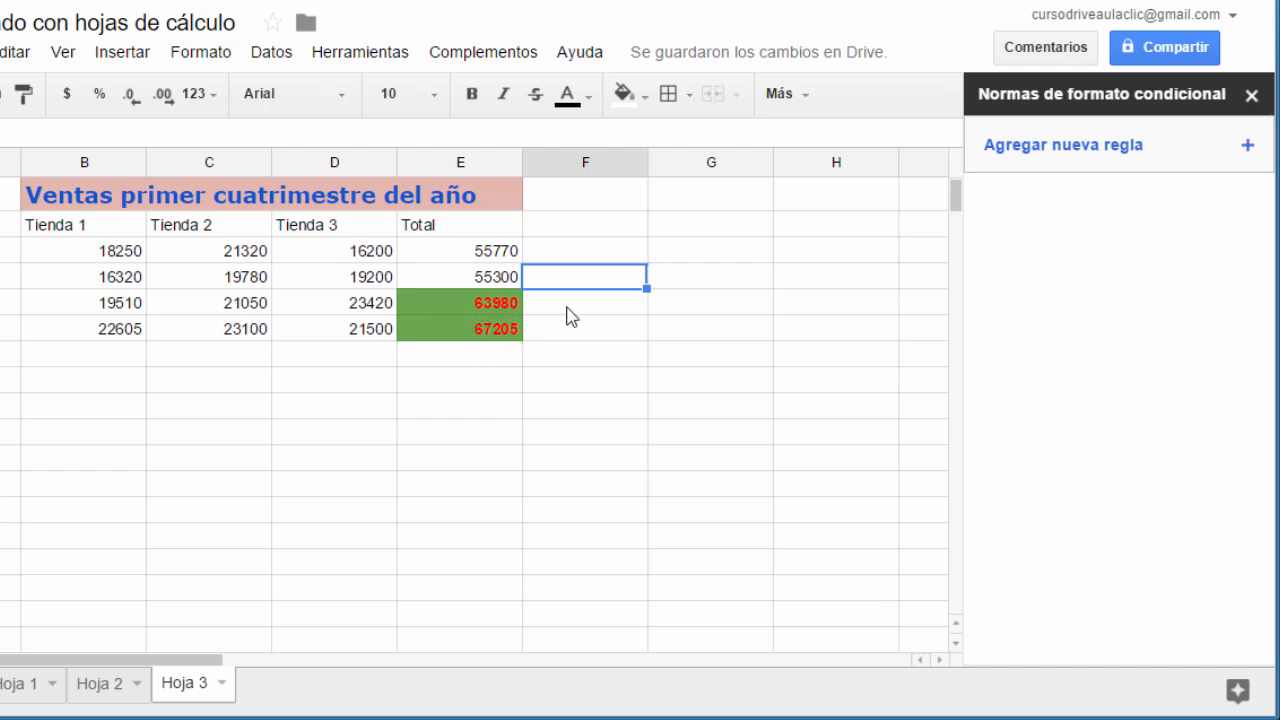
pyautogui.click(231, 302)
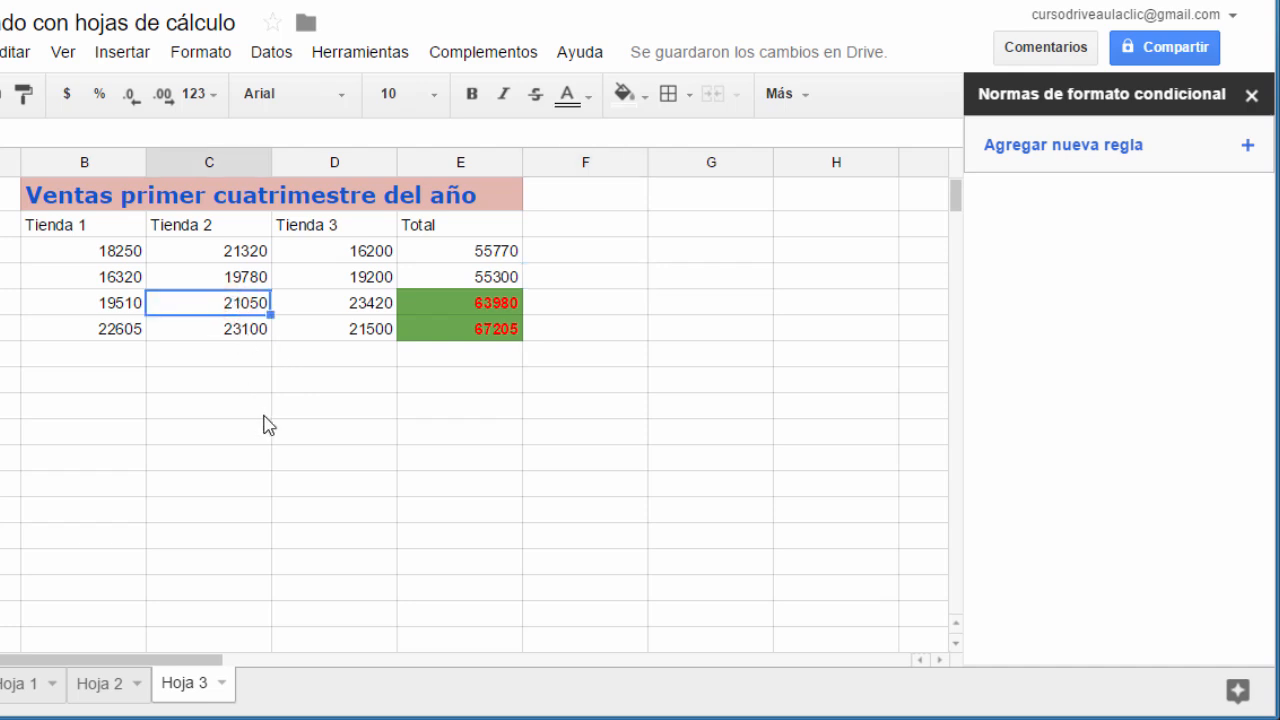
# - Change the Tienda 2 sales to 14000 for Marzo and 40000 for Enero
pyautogui.write('1400')
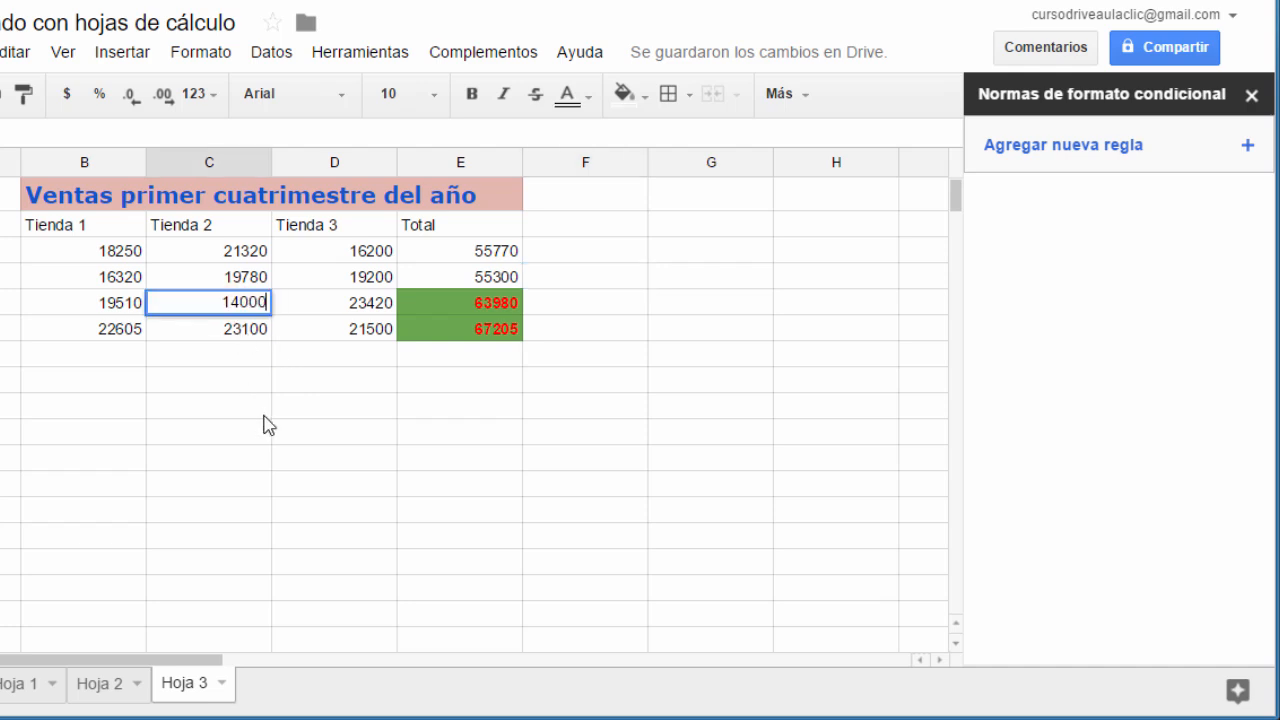
pyautogui.write('0')
pyautogui.press('Return')
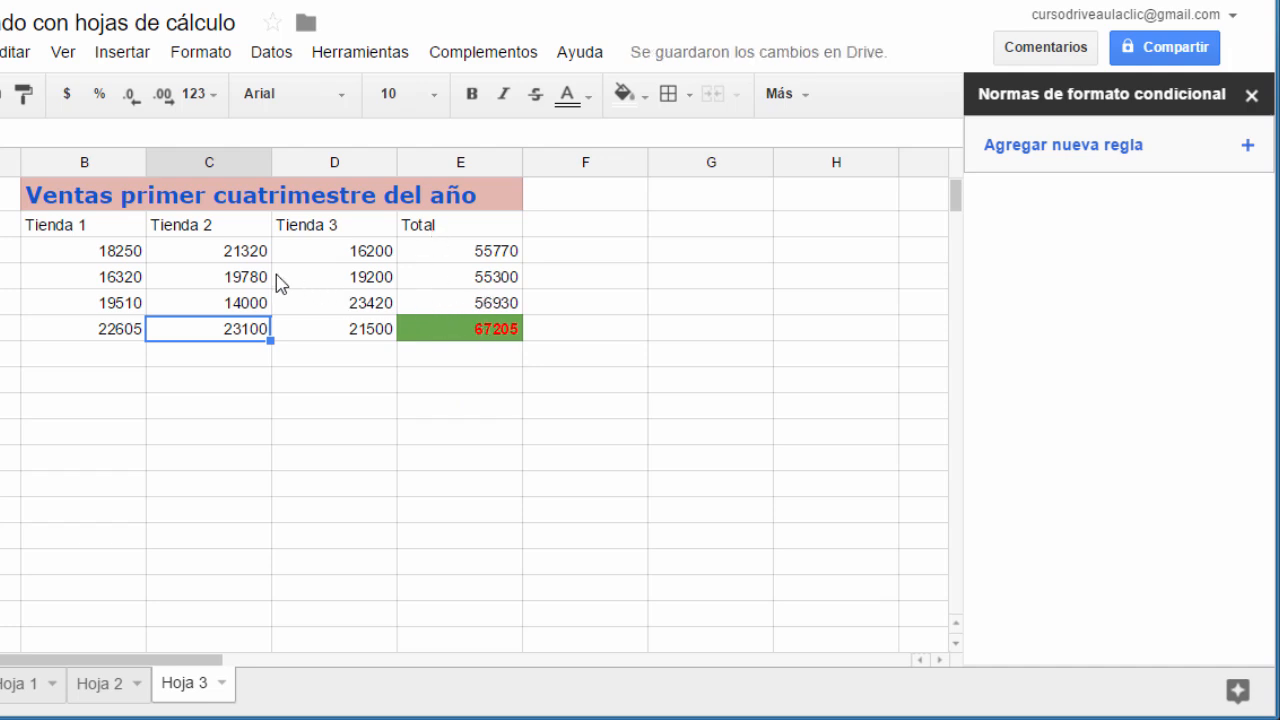
pyautogui.click(236, 252)
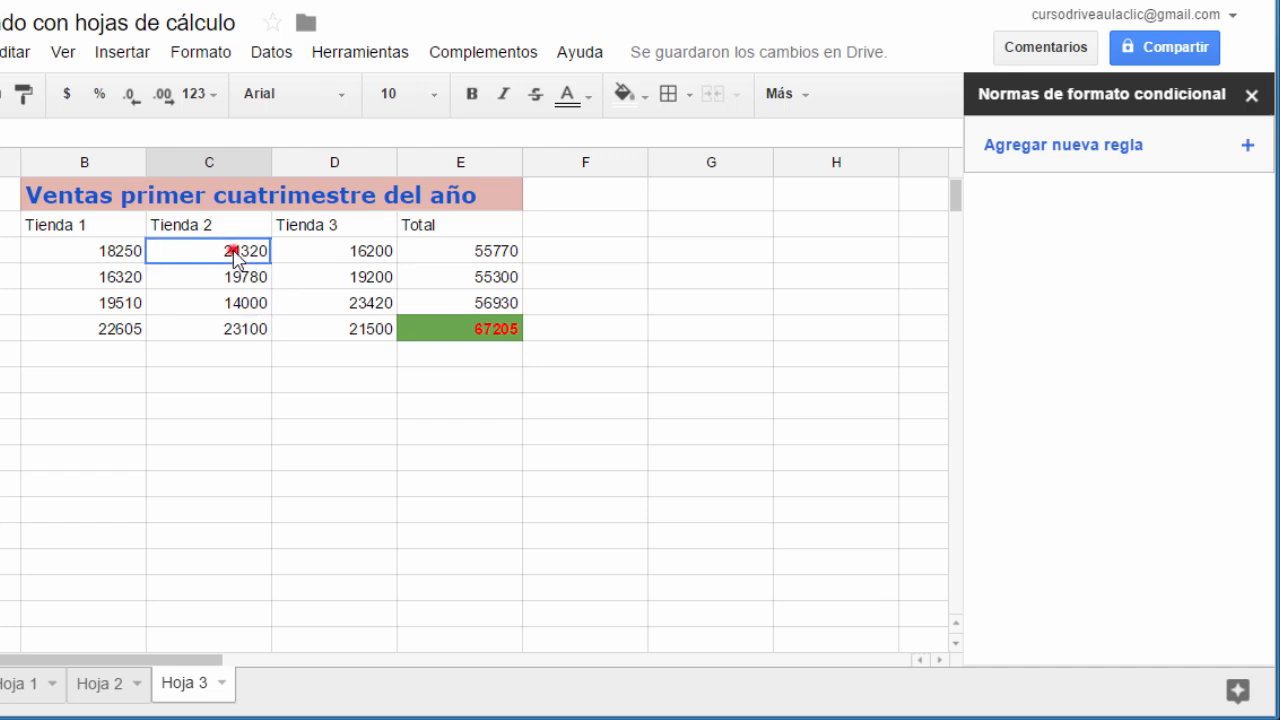
pyautogui.write('40000')
pyautogui.press('Return')
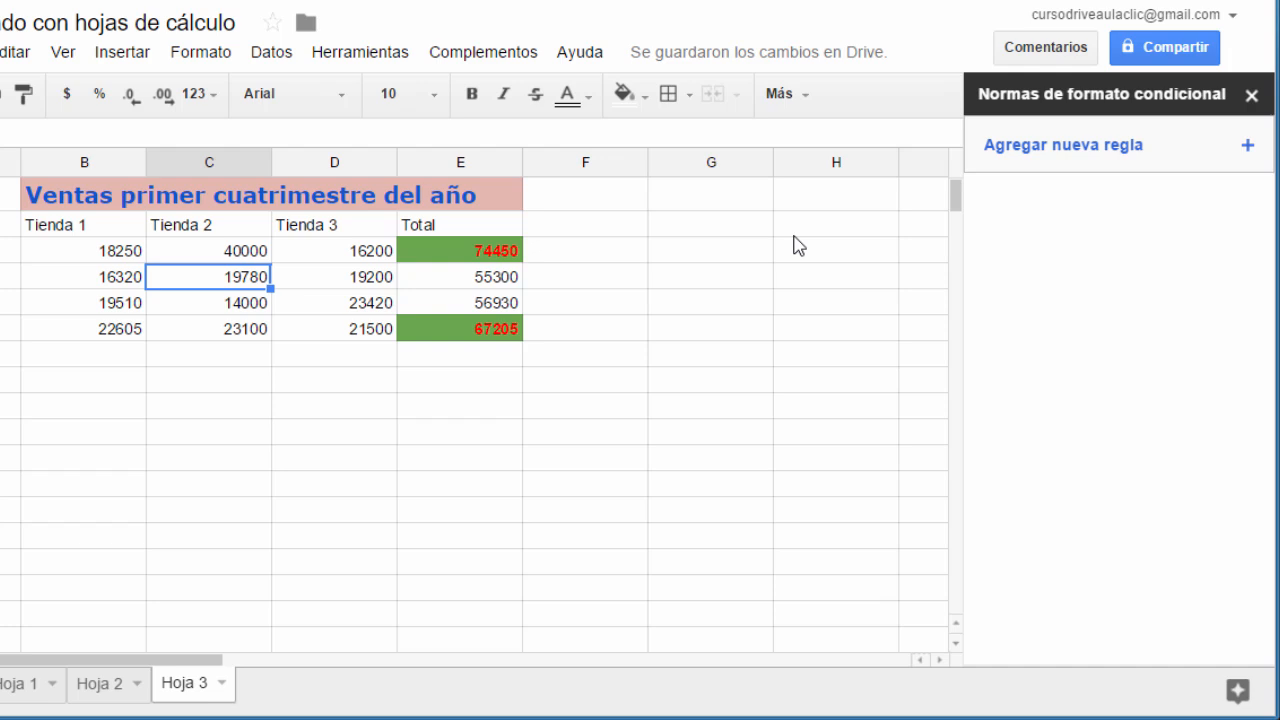
# - Review the conditional formatting rule that applies to the Total column, and close the rules list
pyautogui.click(1163, 150)
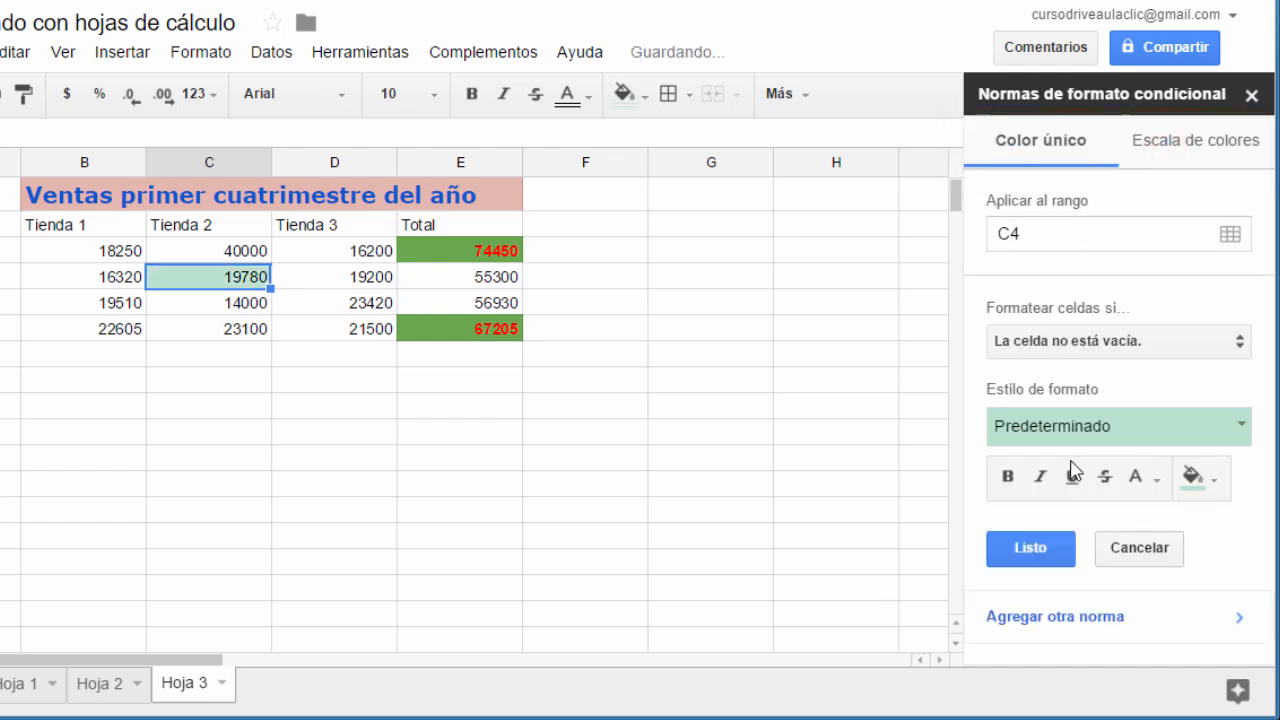
pyautogui.click(1140, 552)
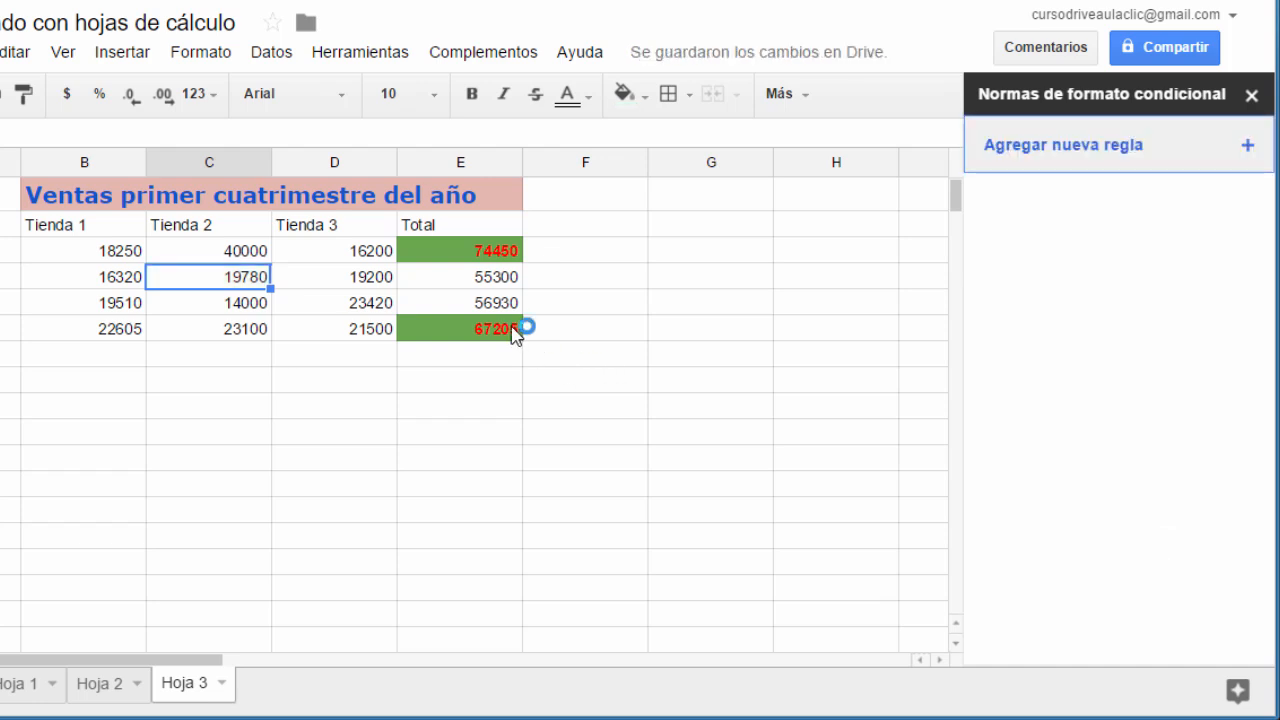
pyautogui.click(500, 277)
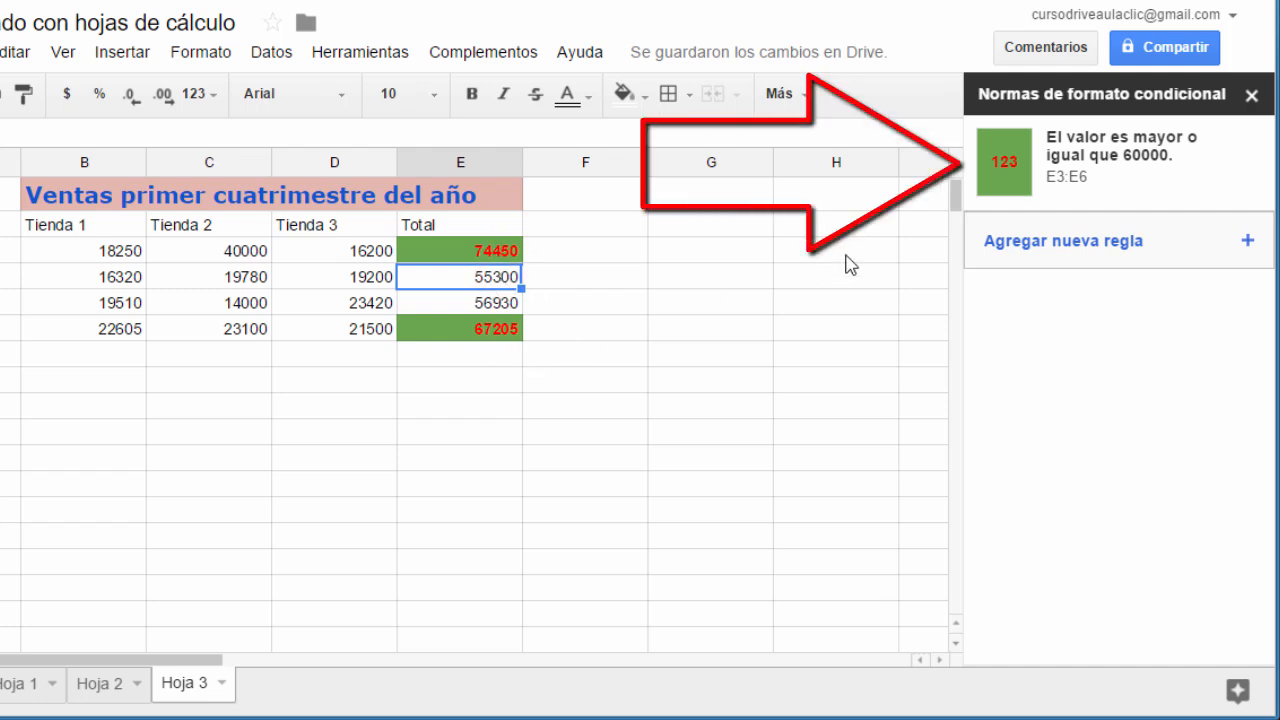
pyautogui.moveTo(1134, 189)
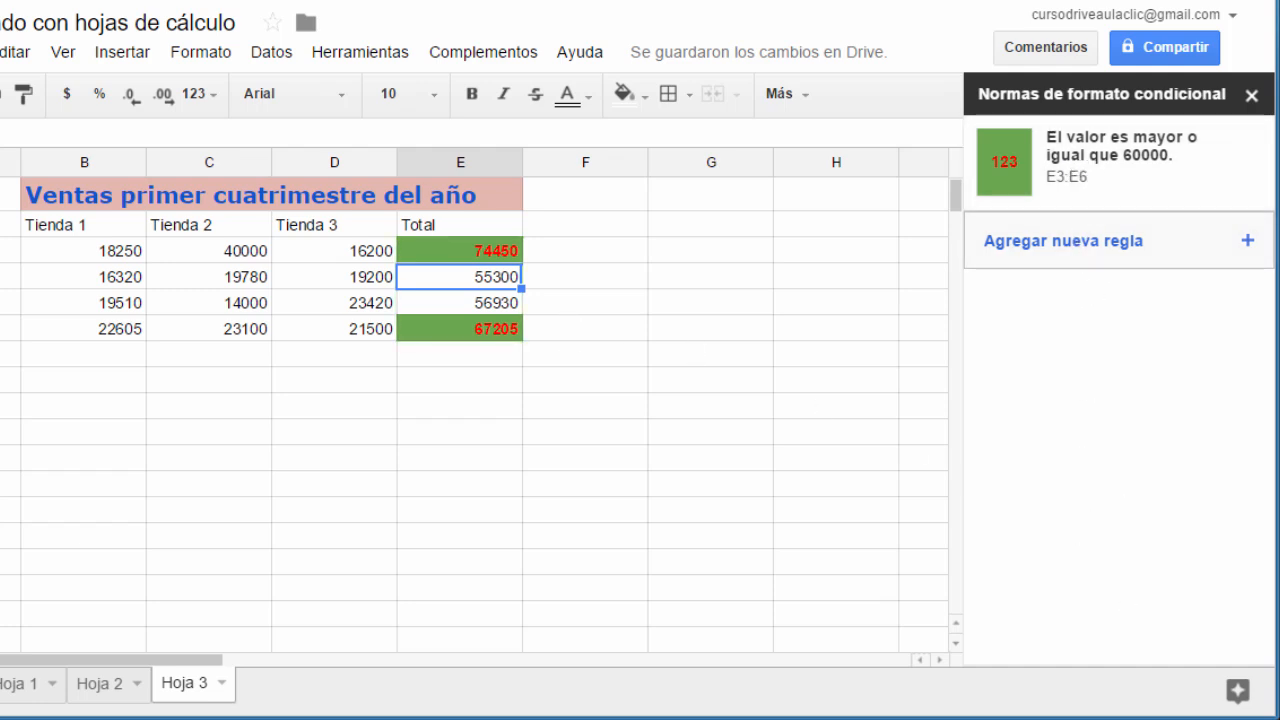
pyautogui.click(1251, 97)
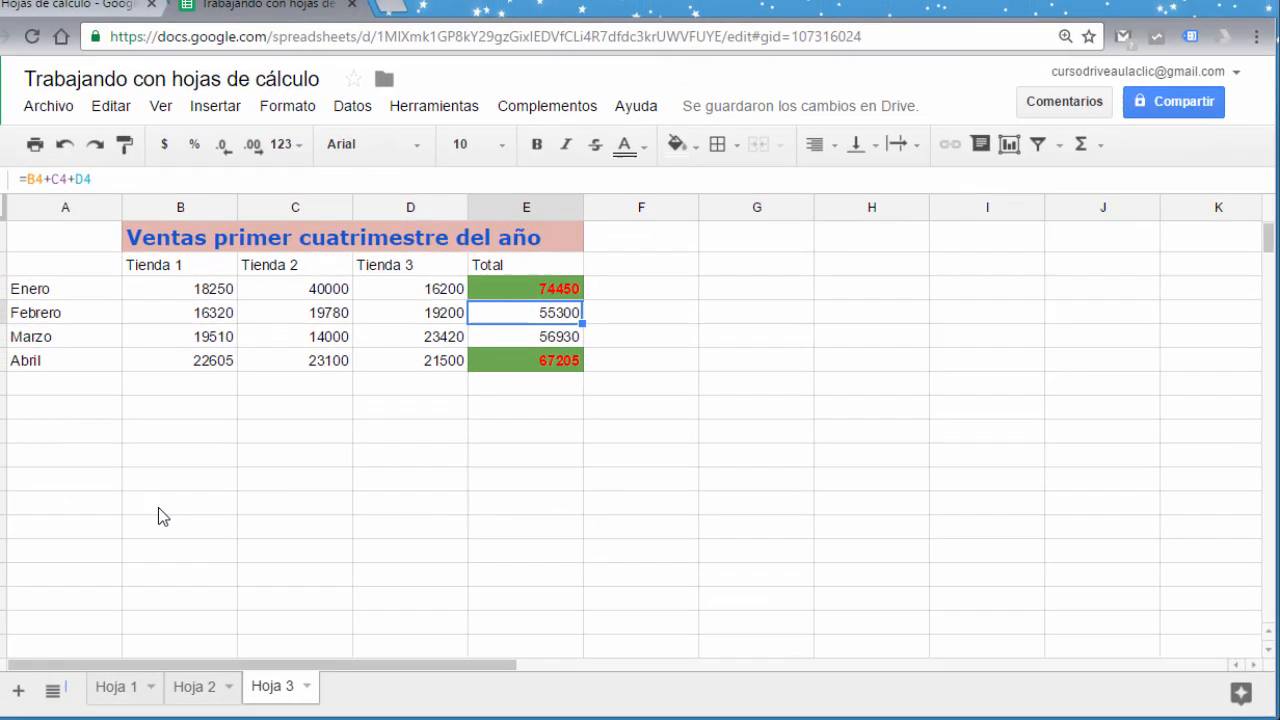
# - Switch to the Hoja 1 sheet and look over its large sales table
pyautogui.click(105, 686)
pyautogui.click(455, 395)
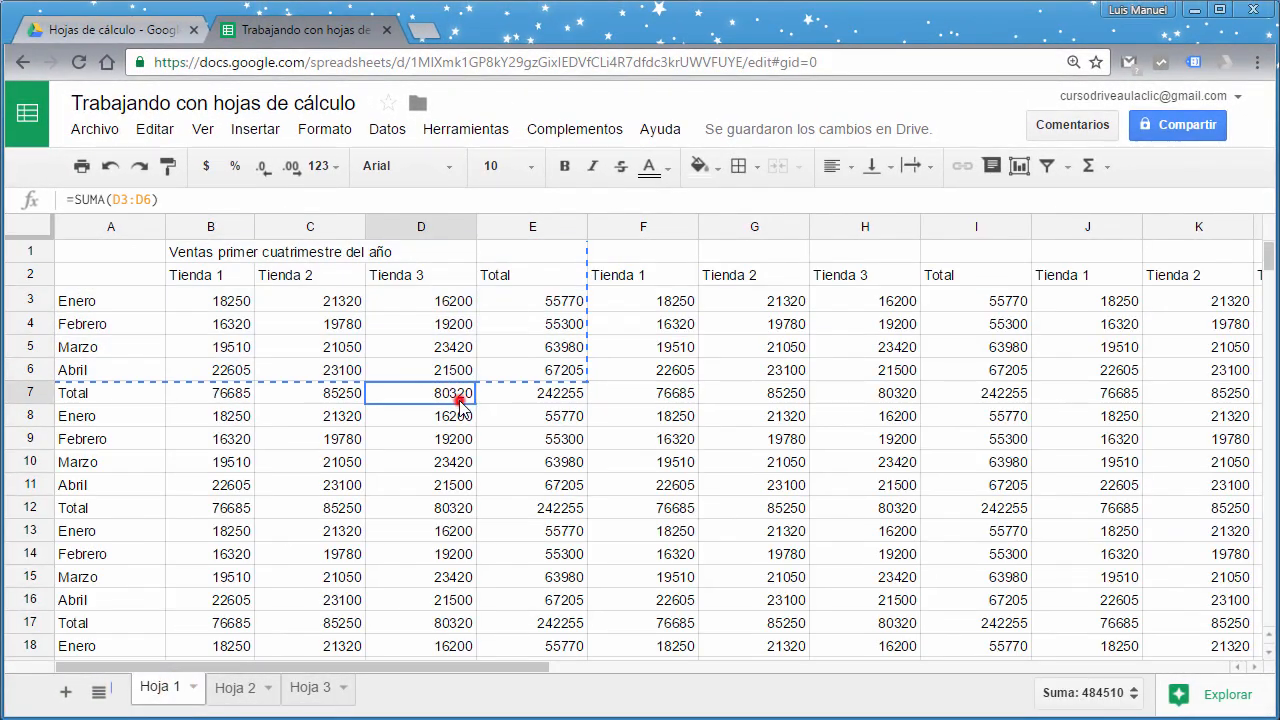
pyautogui.click(236, 330)
pyautogui.scroll(-10, 612, 451)
pyautogui.scroll(10, 612, 451)
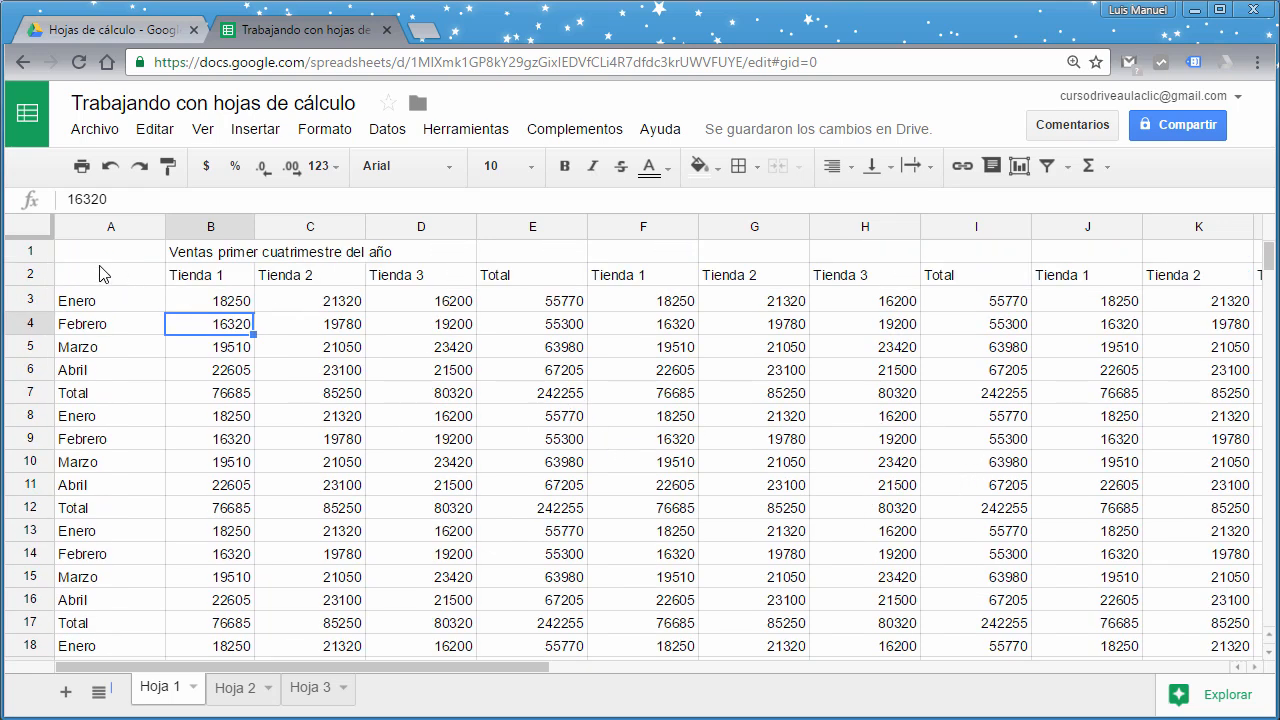
# - Open the alternating colours settings for the whole sales table, range A1:Q37
pyautogui.moveTo(100, 258); pyautogui.dragTo(1015, 600)
pyautogui.moveTo(640, 668); pyautogui.dragTo(400, 668)
pyautogui.scroll(6, 248, 463)
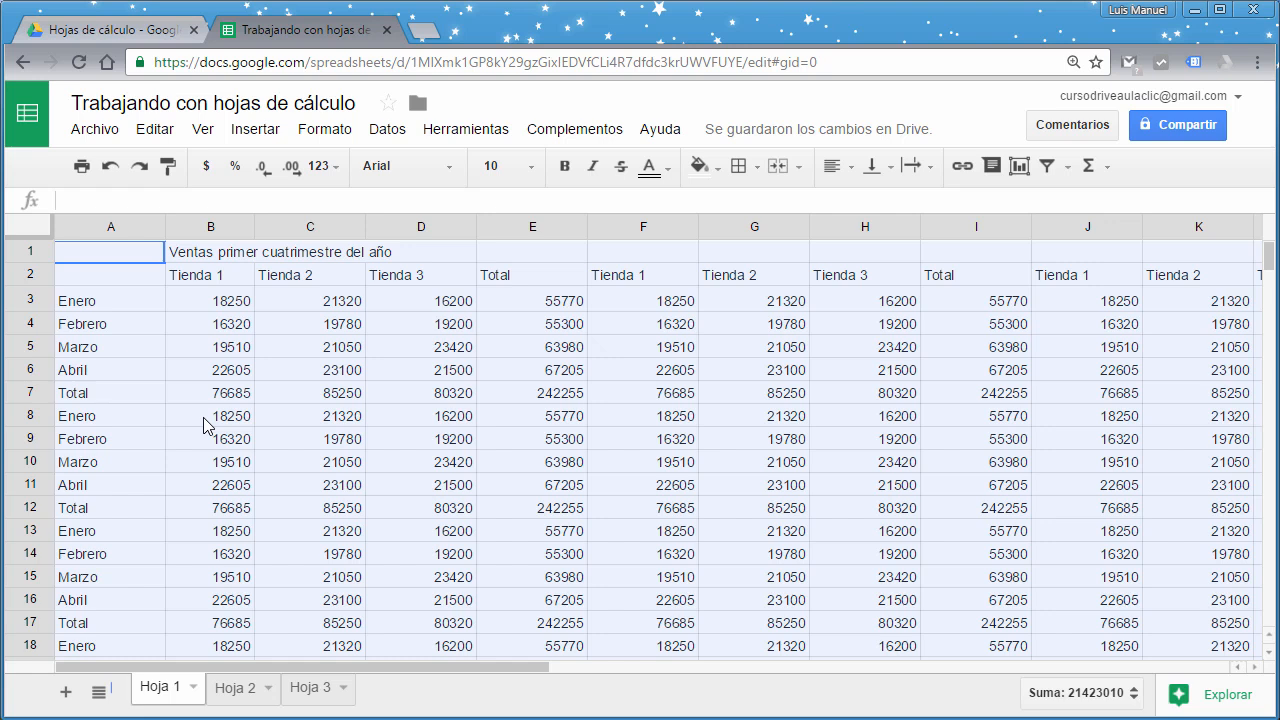
pyautogui.click(322, 130)
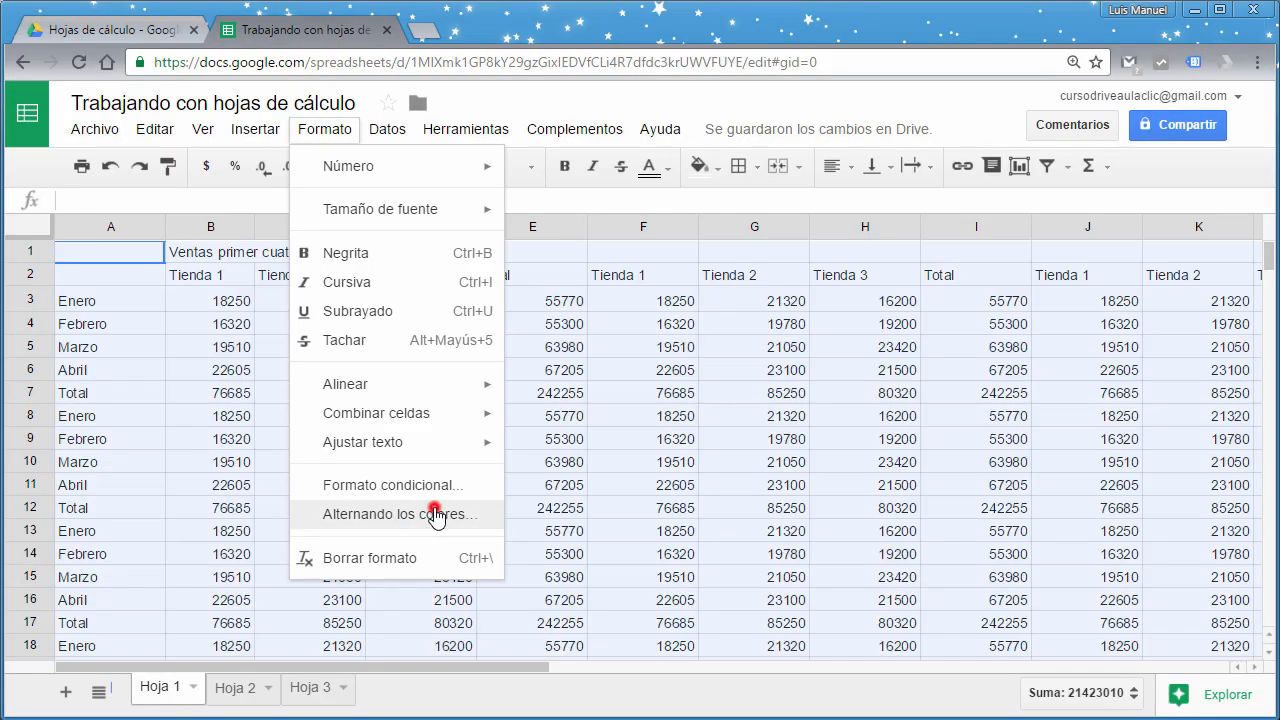
pyautogui.click(435, 516)
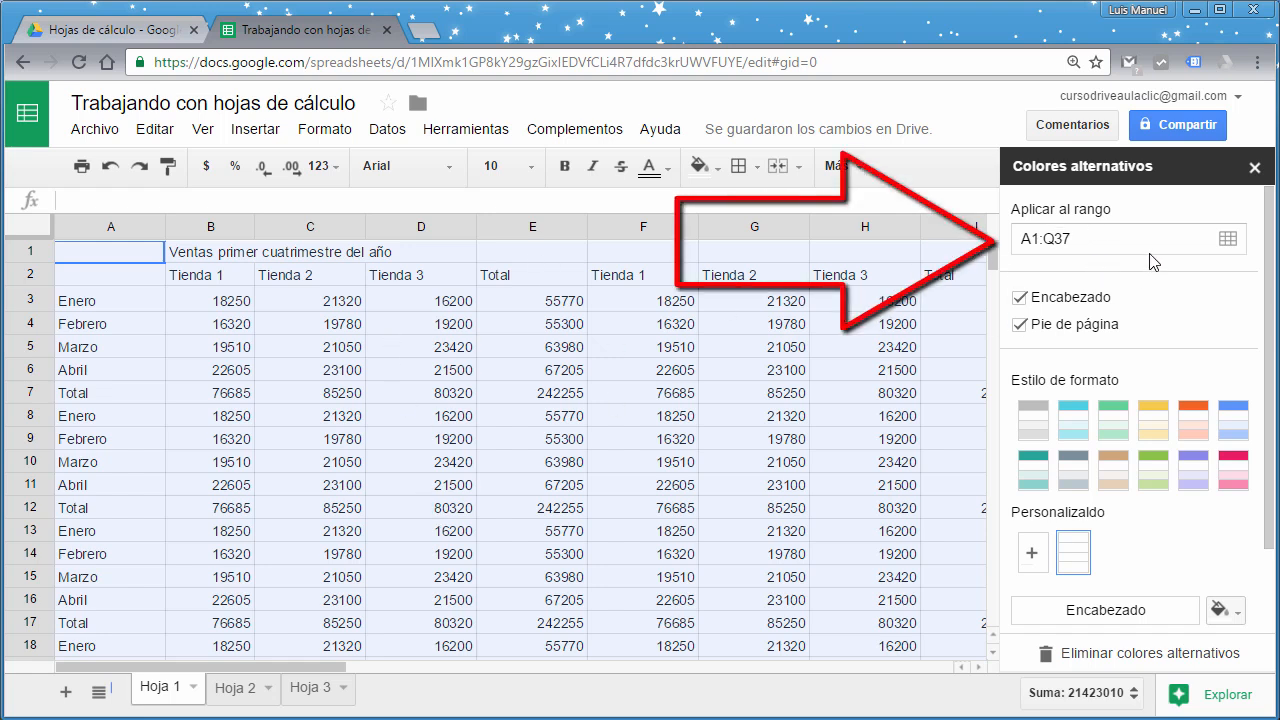
# - Try turning the alternating colours' header and footer options off, one at a time, and enable each again
pyautogui.click(1022, 299)
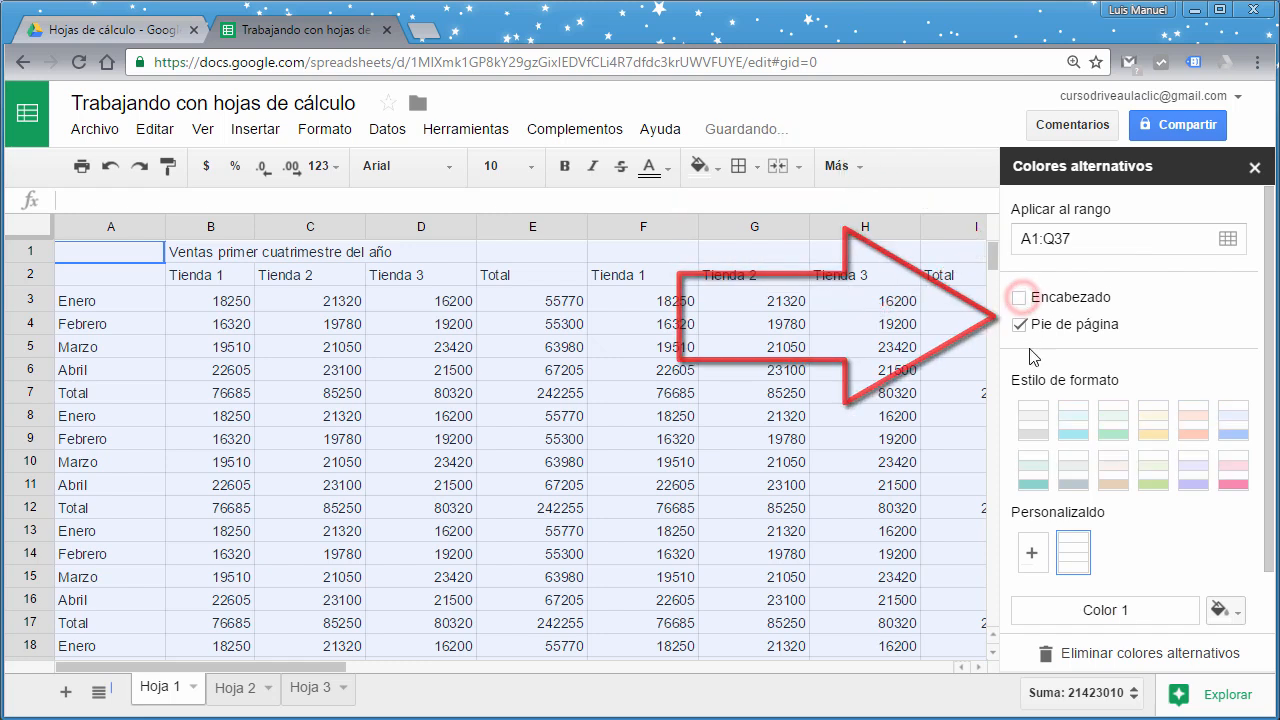
pyautogui.click(1022, 299)
pyautogui.click(1021, 325)
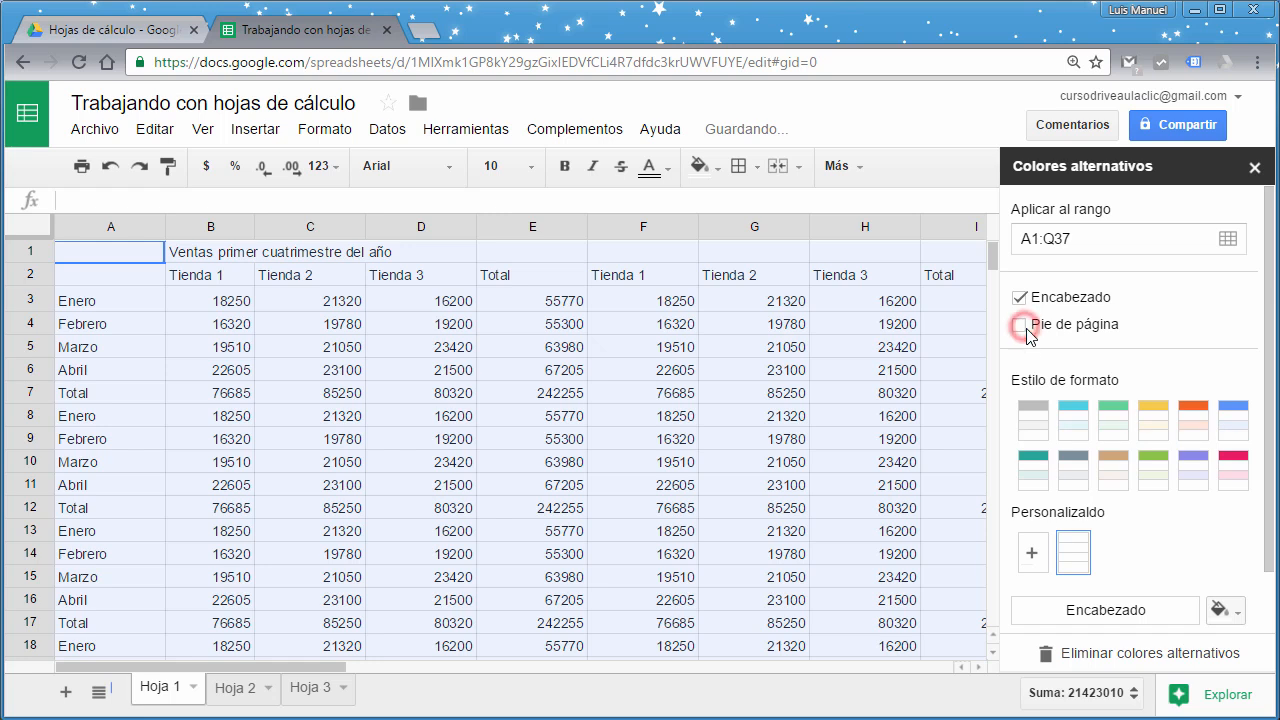
pyautogui.click(1021, 325)
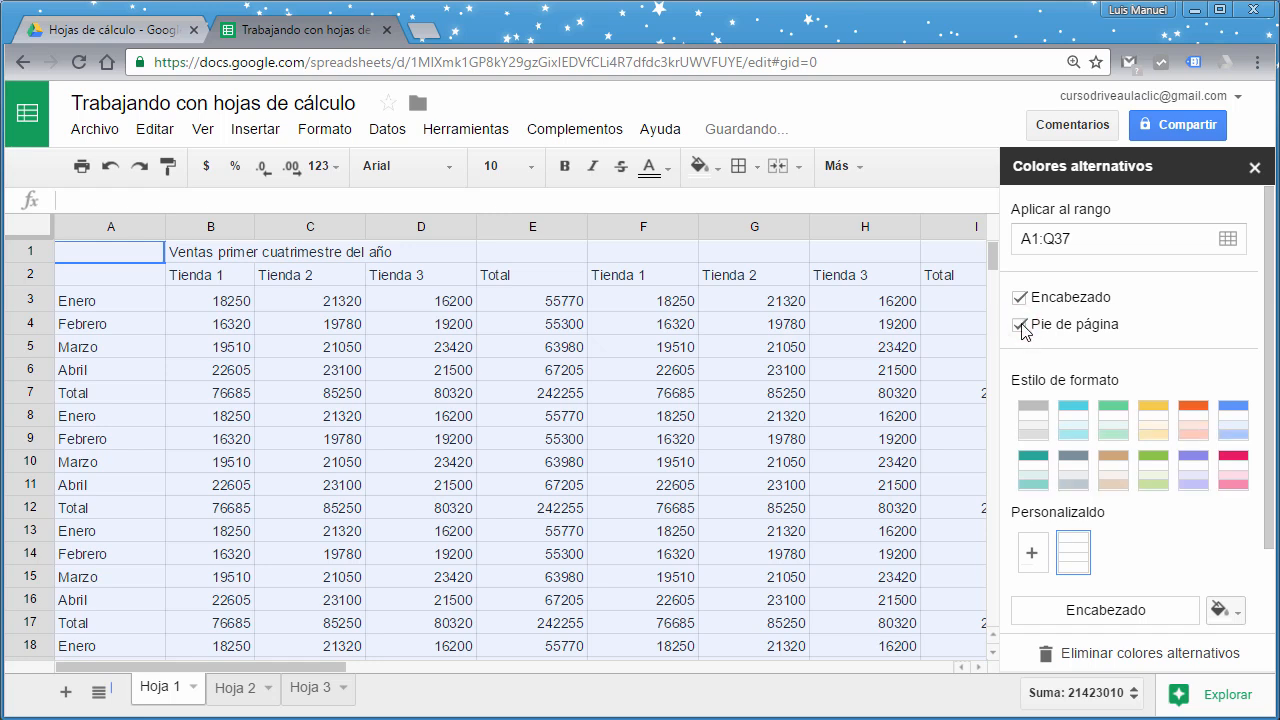
# - Apply the purple preset alternating colour style to the sales table and look over the banded rows
pyautogui.scroll(-1, 965, 407)
pyautogui.scroll(-1, 1215, 415)
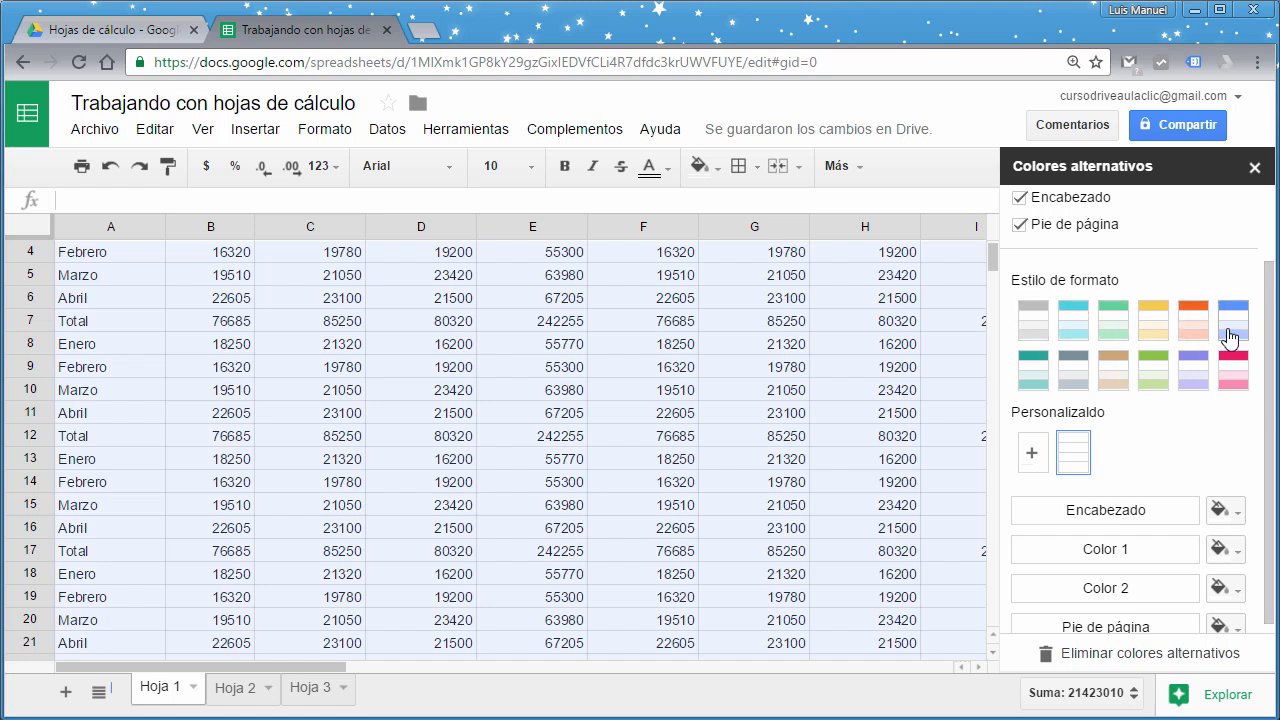
pyautogui.scroll(-1, 1165, 400)
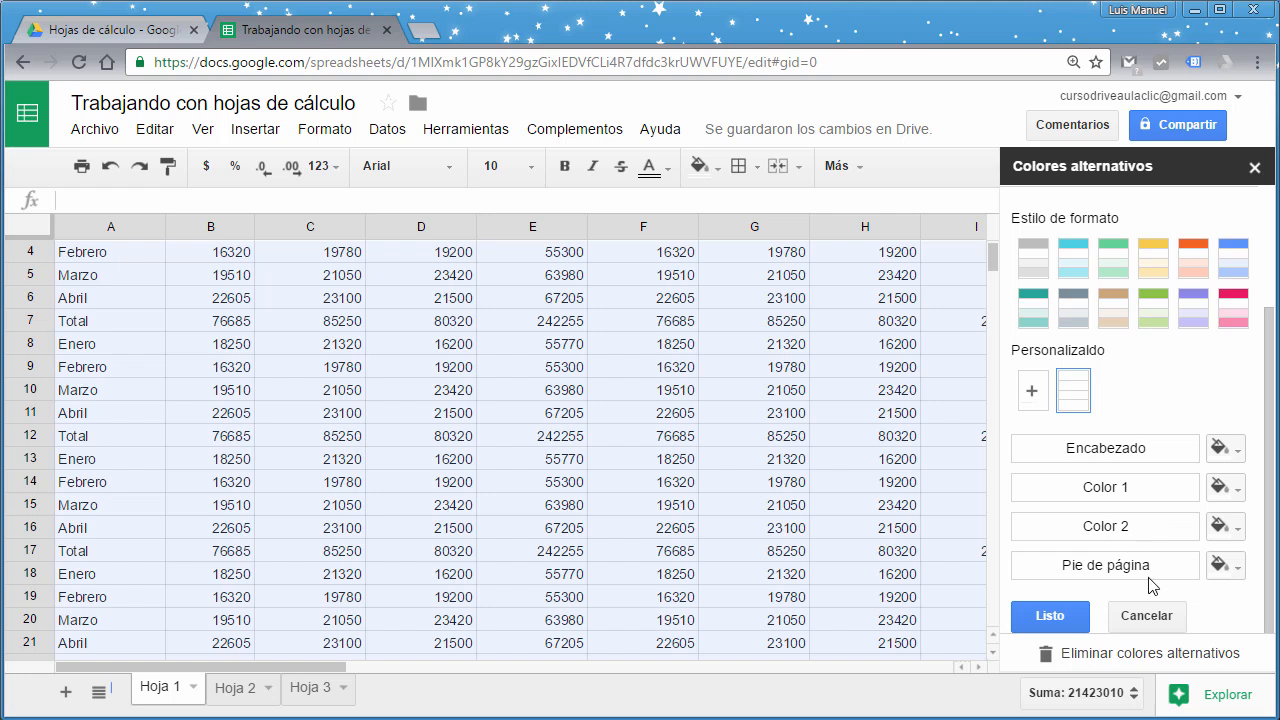
pyautogui.scroll(1, 1140, 500)
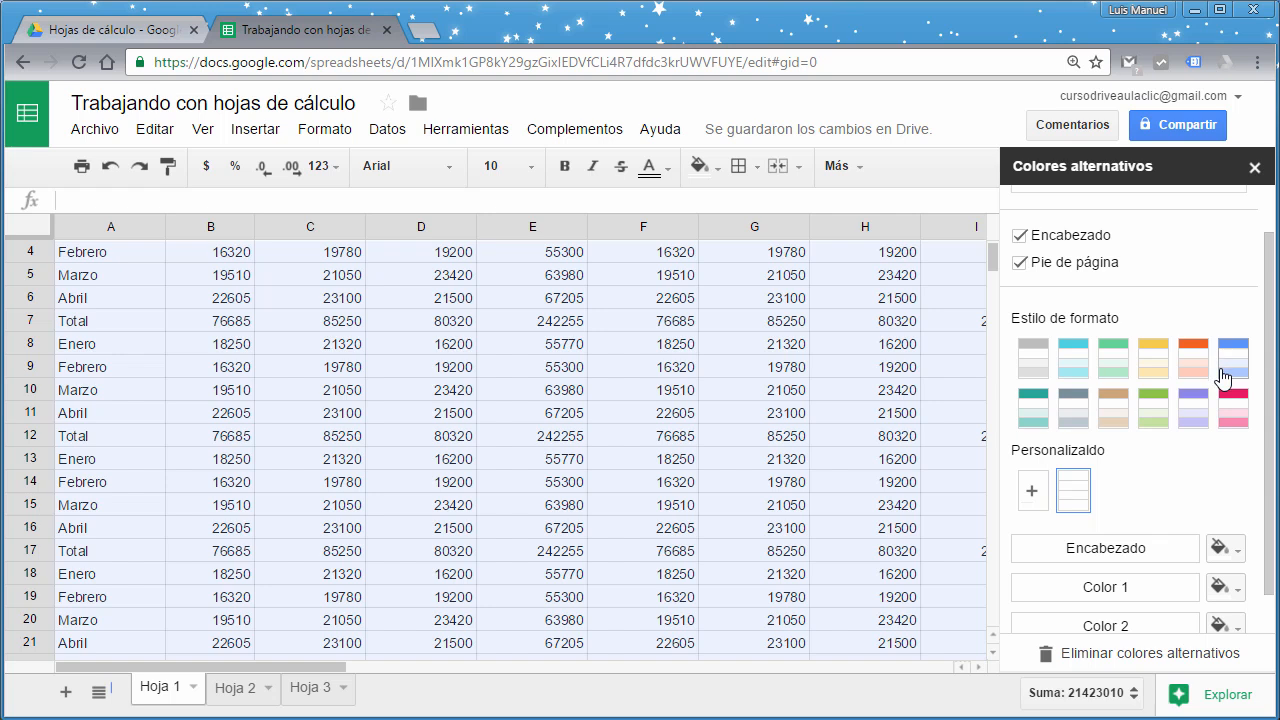
pyautogui.click(1198, 406)
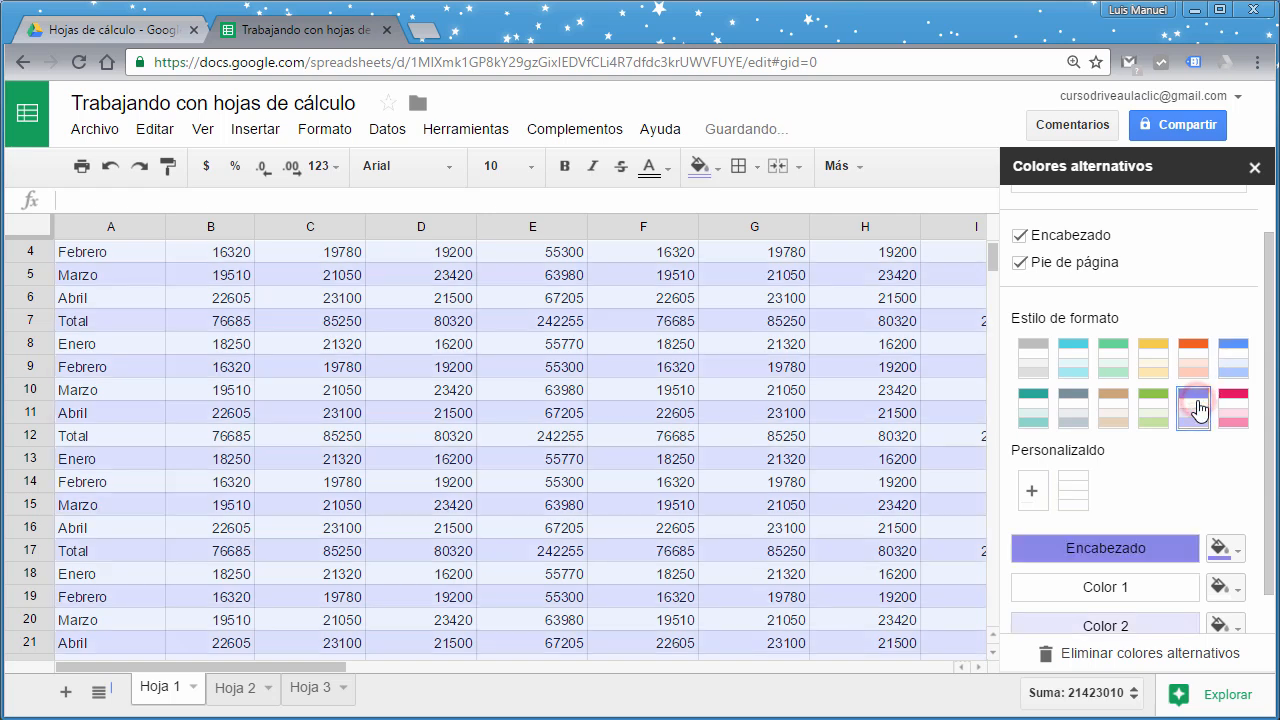
pyautogui.click(650, 367)
pyautogui.scroll(1, 695, 525)
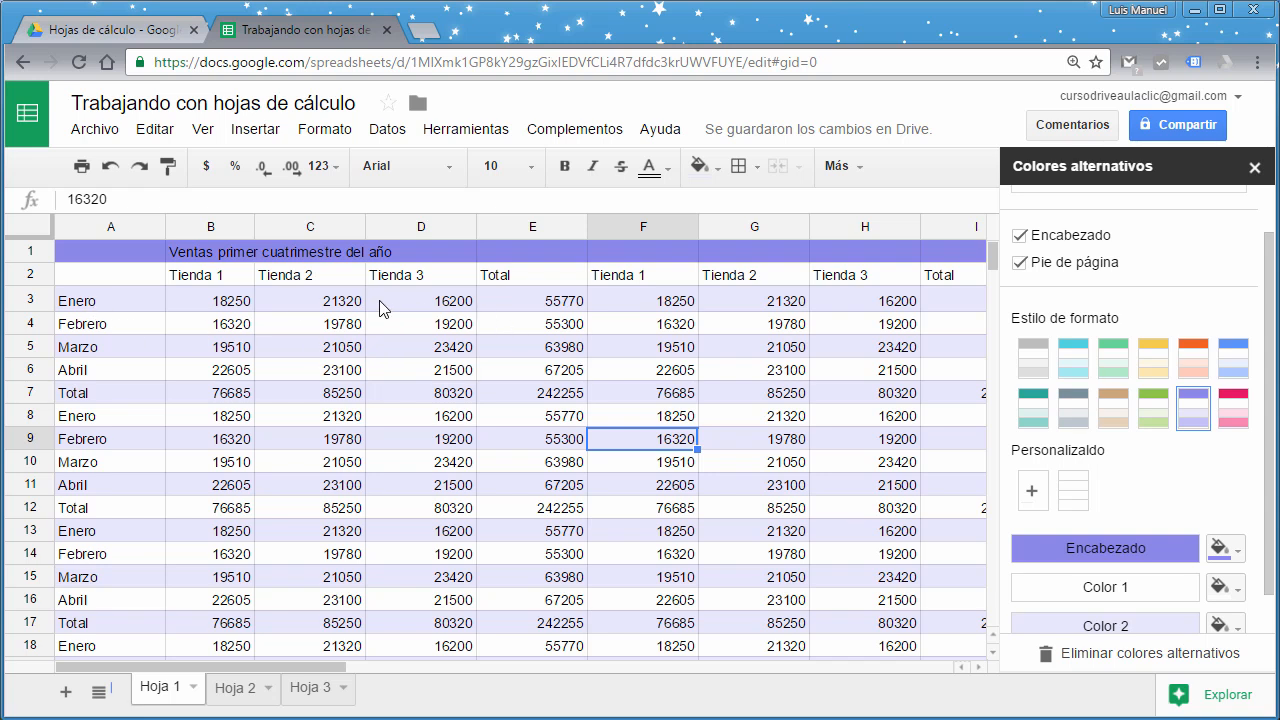
pyautogui.scroll(-8, 420, 424)
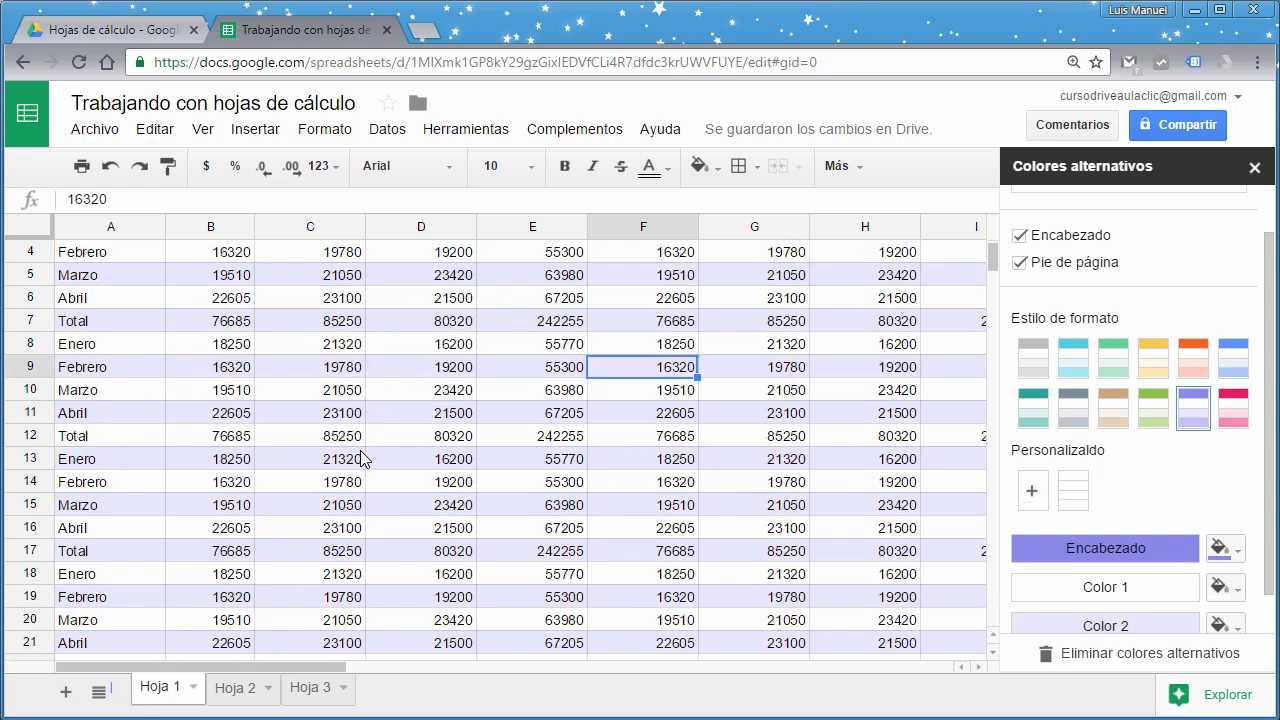
pyautogui.scroll(8, 369, 443)
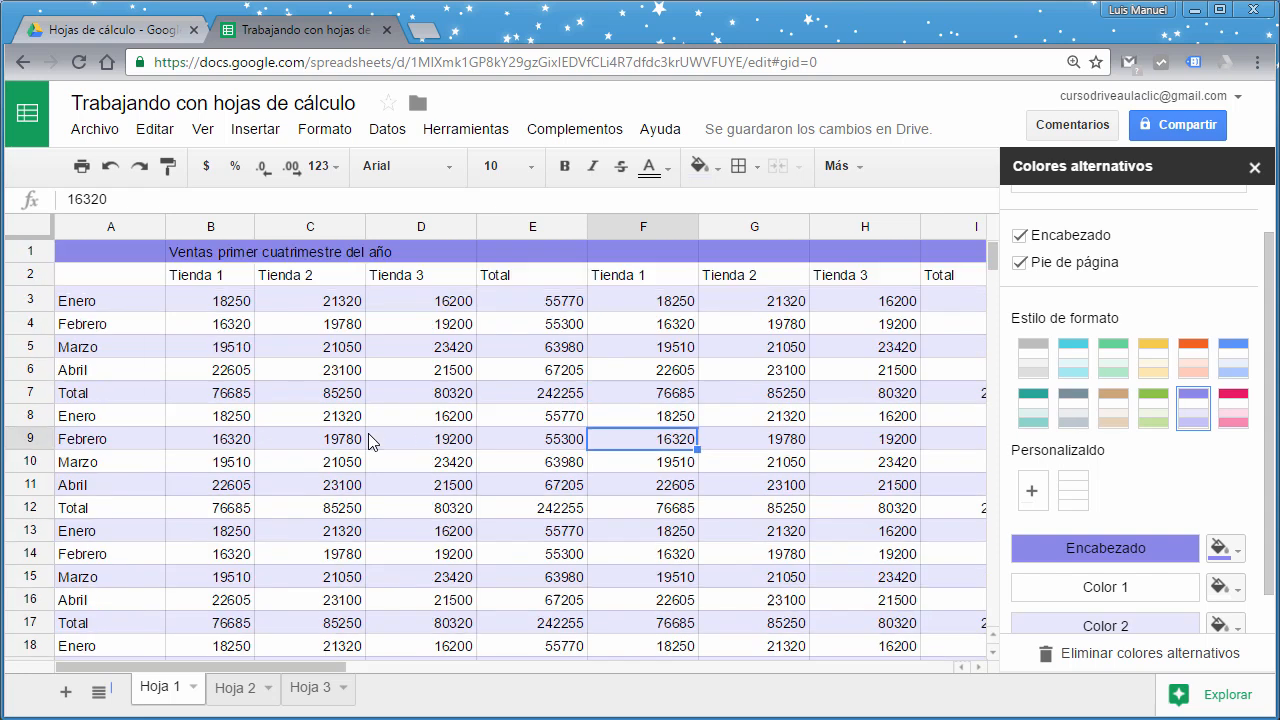